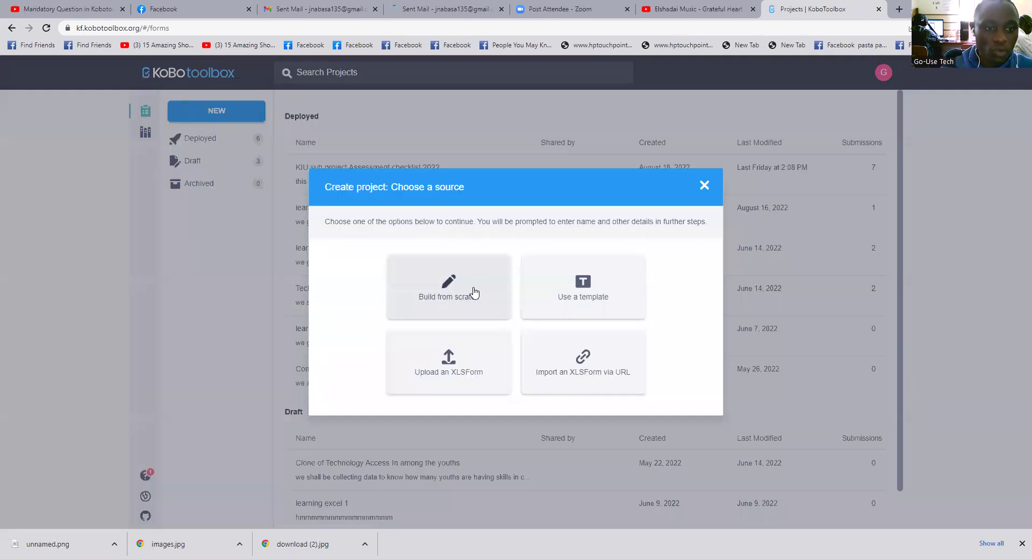
Step: Start a new project built from scratch and name it "learning mandoty qtns"
{"action": "left_click", "coordinate": [473, 290]}
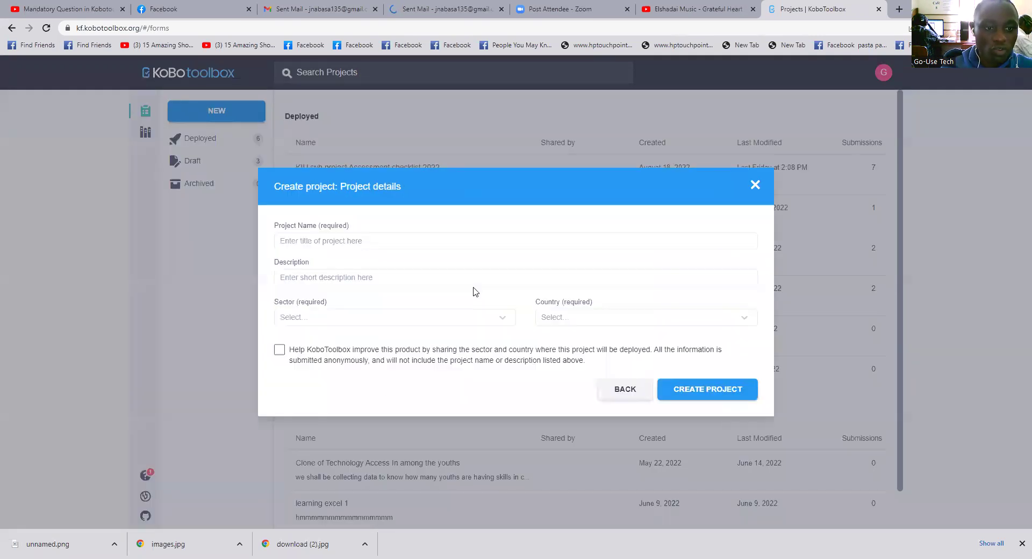
{"action": "left_click", "coordinate": [341, 236]}
{"action": "type", "text": "ef"}
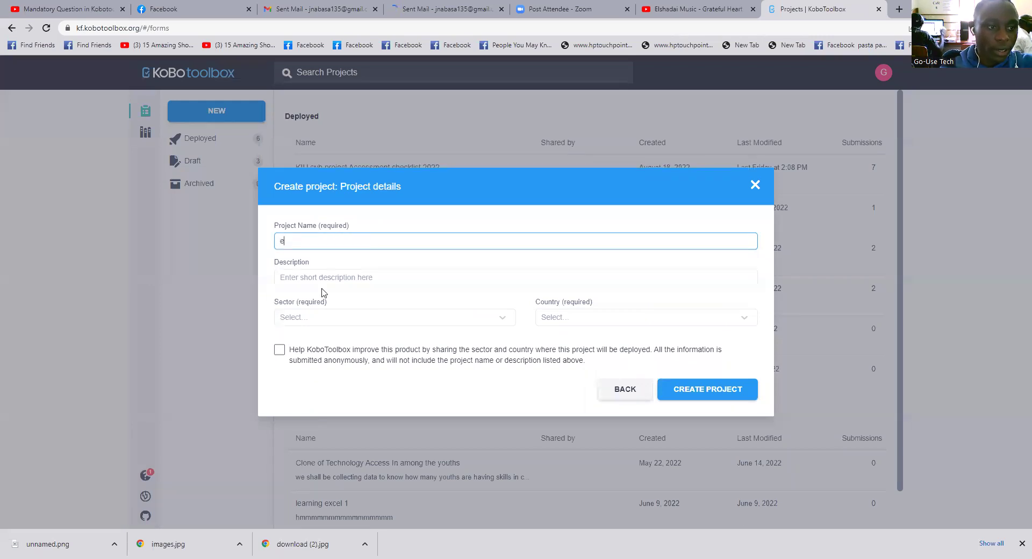
{"action": "key", "text": "BackSpace"}
{"action": "key", "text": "BackSpace"}
{"action": "type", "text": "l"}
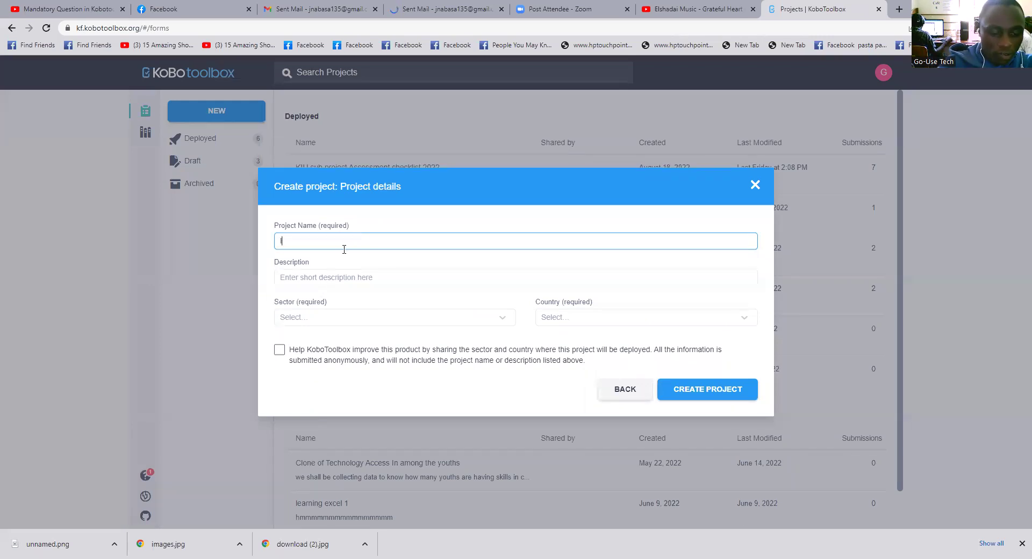
{"action": "type", "text": "earn"}
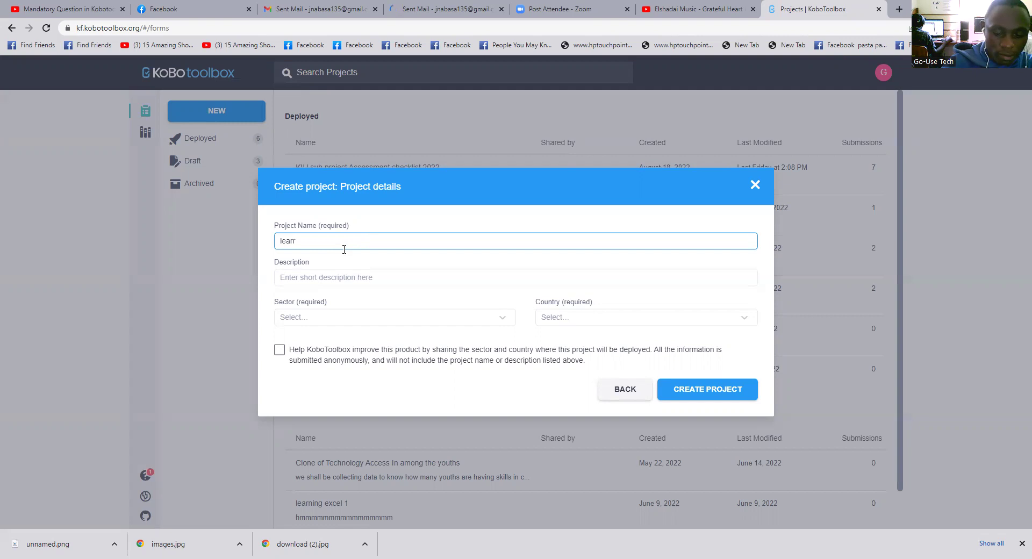
{"action": "key", "text": "BackSpace"}
{"action": "type", "text": "nin"}
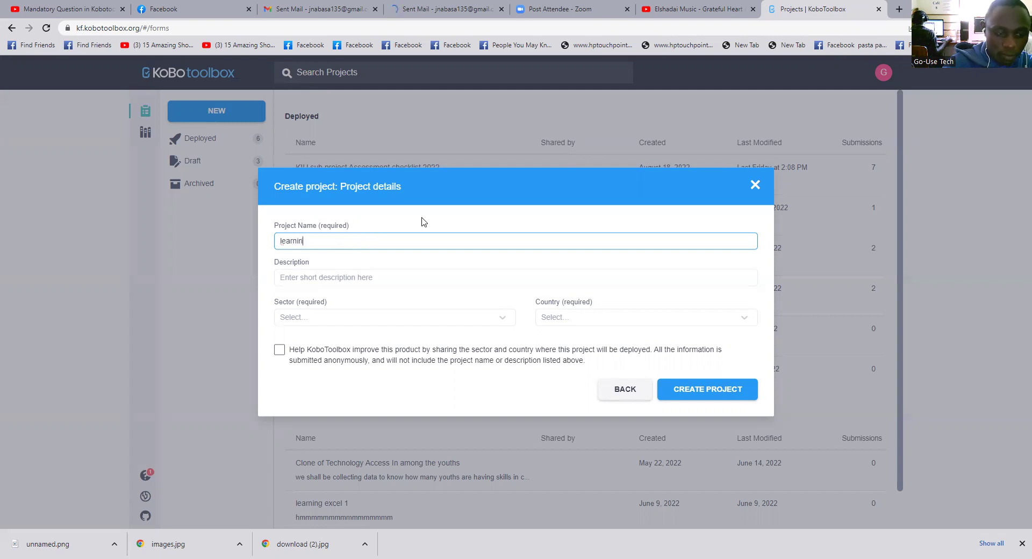
{"action": "type", "text": "g man"}
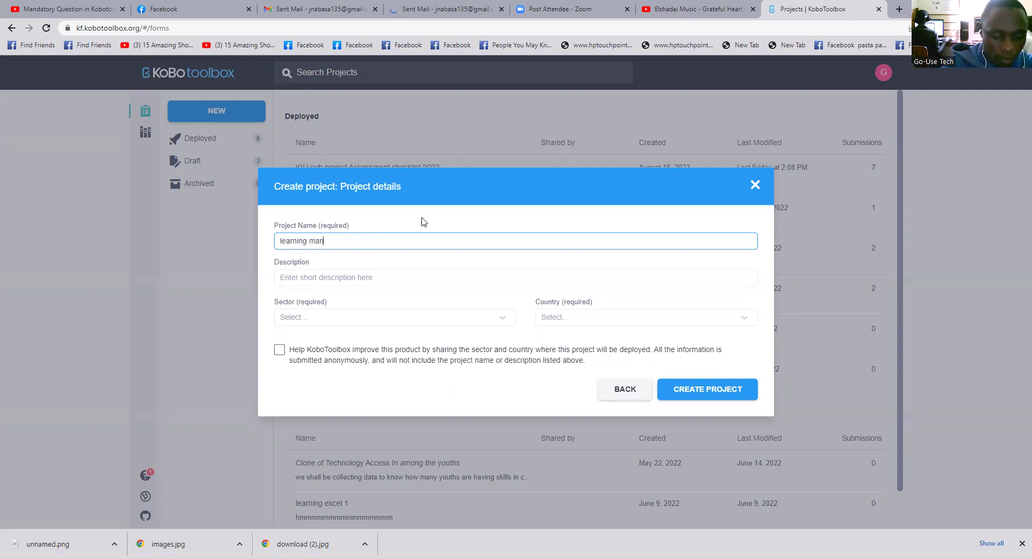
{"action": "type", "text": "doty "}
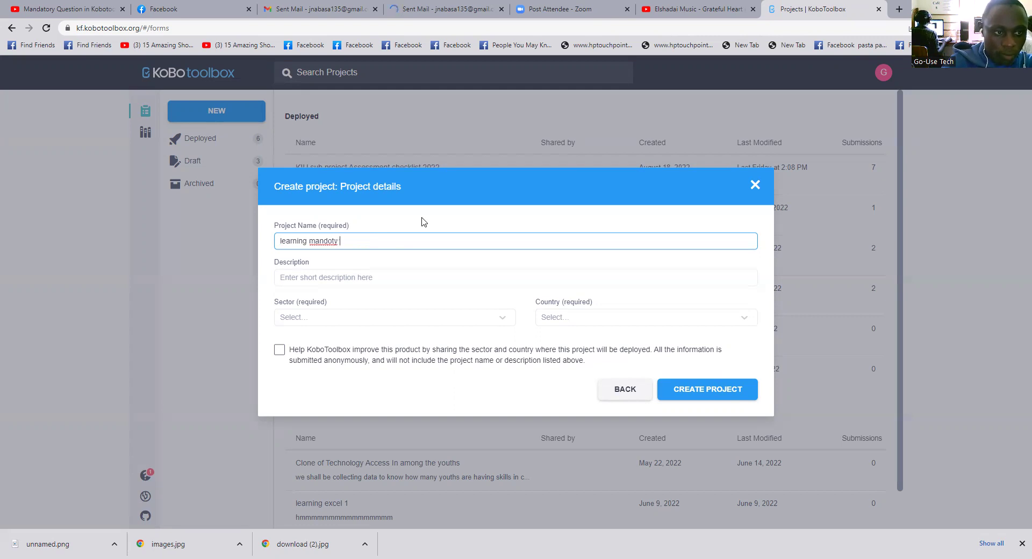
{"action": "type", "text": "qtns"}
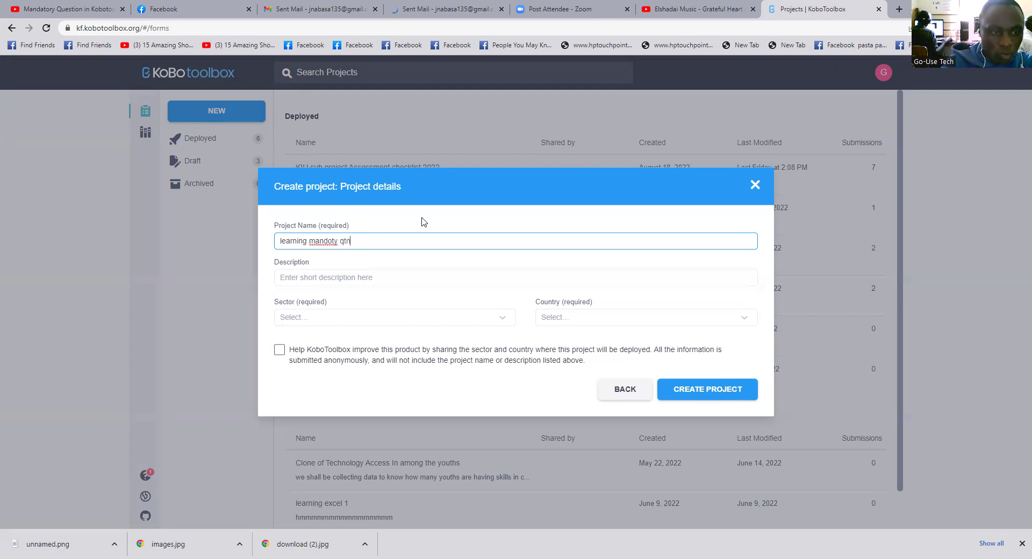
Step: Enter "frr" as the description, choose the sector Arts, Entertainment, and Recreation, and open the country choices
{"action": "left_click", "coordinate": [334, 282]}
{"action": "type", "text": "frr"}
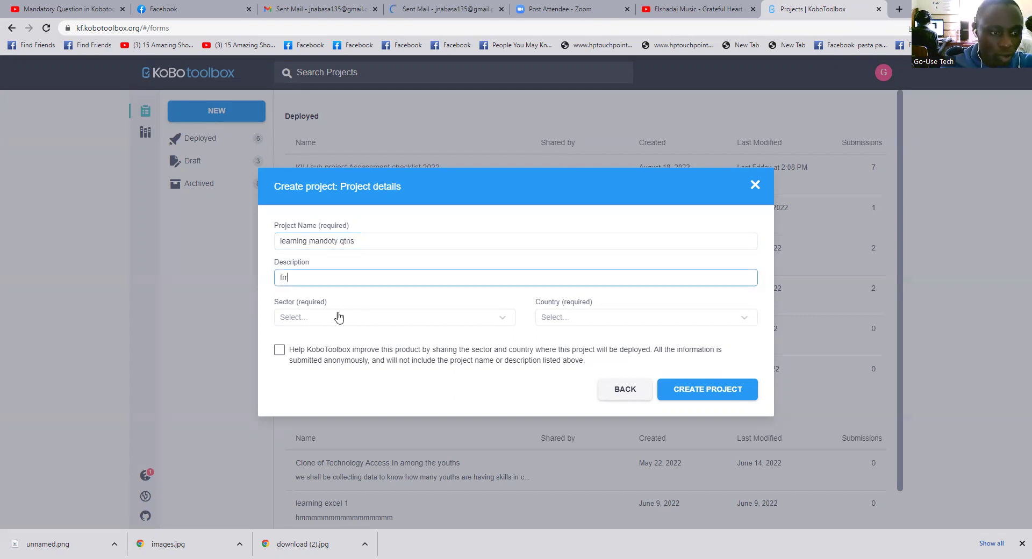
{"action": "left_click", "coordinate": [338, 318]}
{"action": "left_click", "coordinate": [354, 355]}
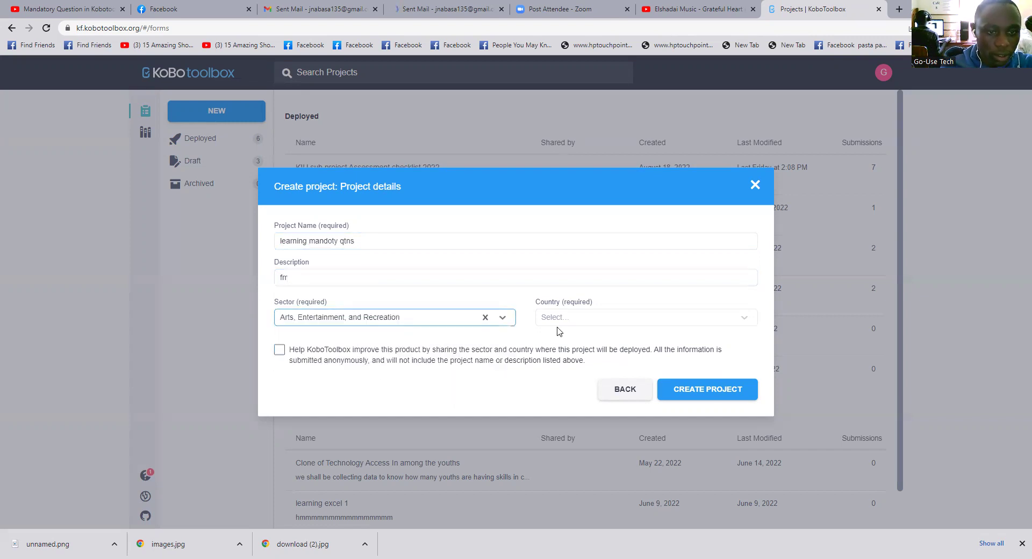
{"action": "left_click", "coordinate": [561, 320]}
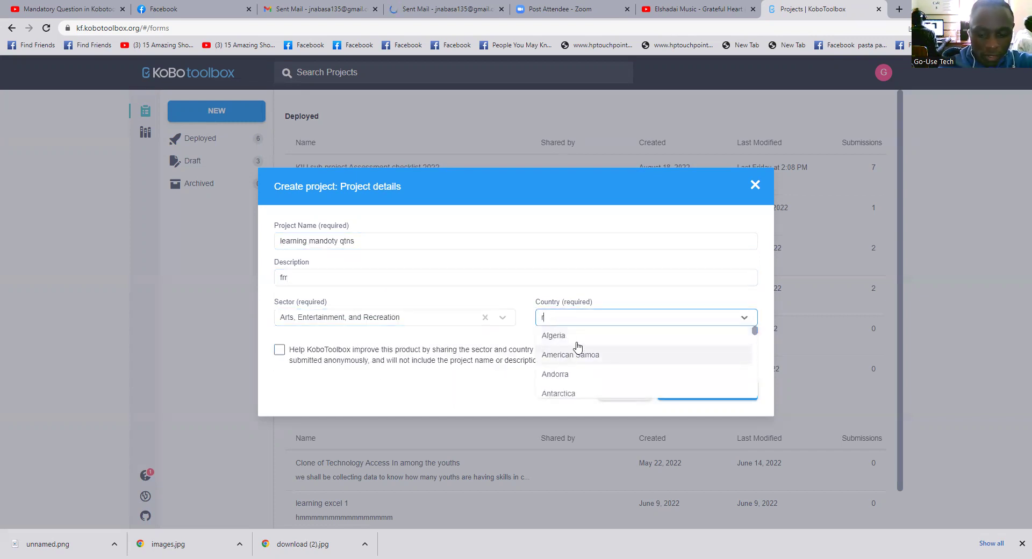
{"action": "type", "text": "r"}
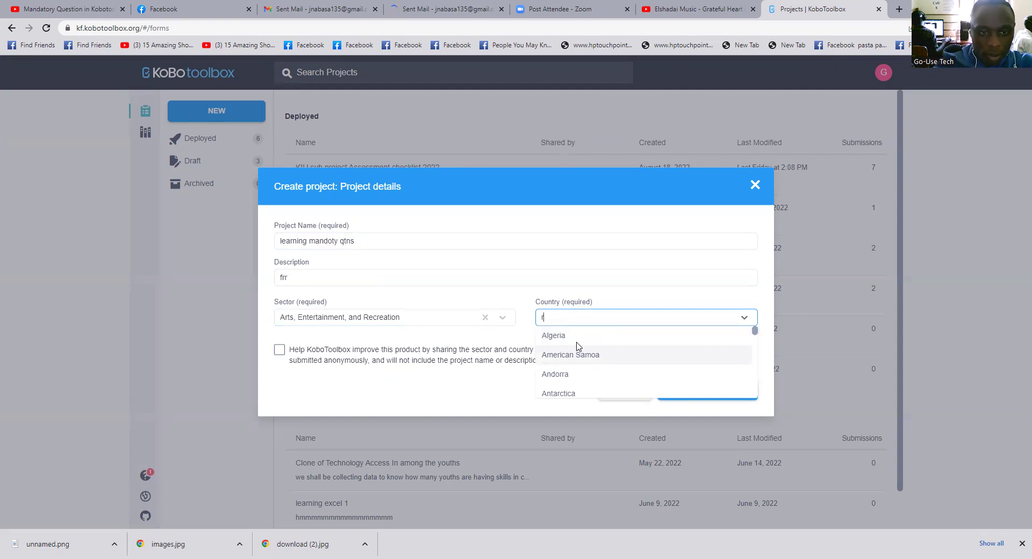
{"action": "type", "text": "rrrrrrrrrrrrrrrrrrrrrrrrrrrrrrrrrrrrrrr"}
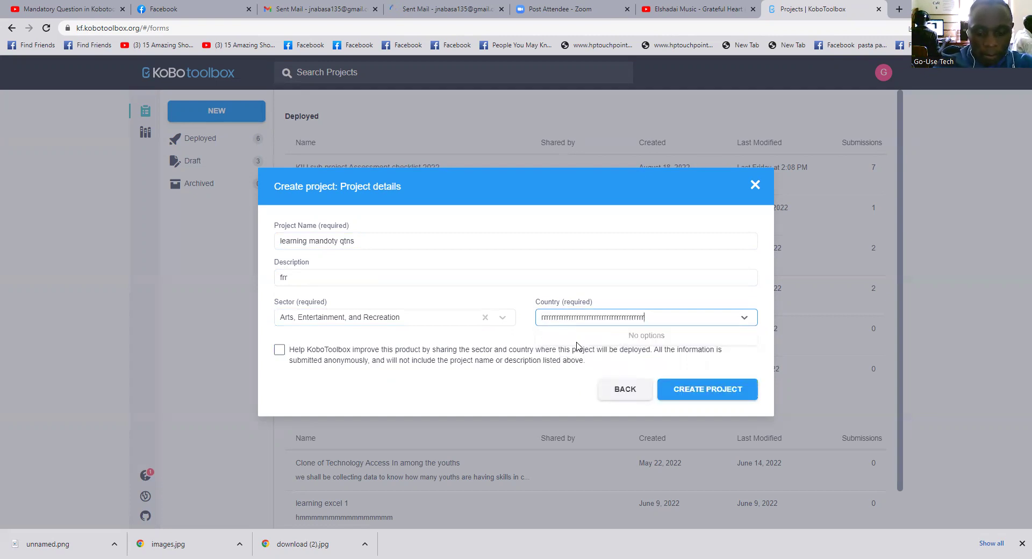
{"action": "key", "text": "BackSpace"}
{"action": "key", "text": "BackSpace"}
{"action": "key", "text": "BackSpace"}
{"action": "key", "text": "BackSpace"}
{"action": "key", "text": "BackSpace"}
{"action": "key", "text": "BackSpace"}
{"action": "key", "text": "BackSpace"}
{"action": "key", "text": "BackSpace"}
{"action": "key", "text": "BackSpace"}
{"action": "key", "text": "BackSpace"}
{"action": "key", "text": "BackSpace"}
{"action": "key", "text": "BackSpace"}
{"action": "key", "text": "BackSpace"}
{"action": "key", "text": "BackSpace"}
{"action": "key", "text": "BackSpace"}
{"action": "key", "text": "BackSpace"}
{"action": "key", "text": "BackSpace"}
{"action": "key", "text": "BackSpace"}
{"action": "key", "text": "BackSpace"}
{"action": "key", "text": "BackSpace"}
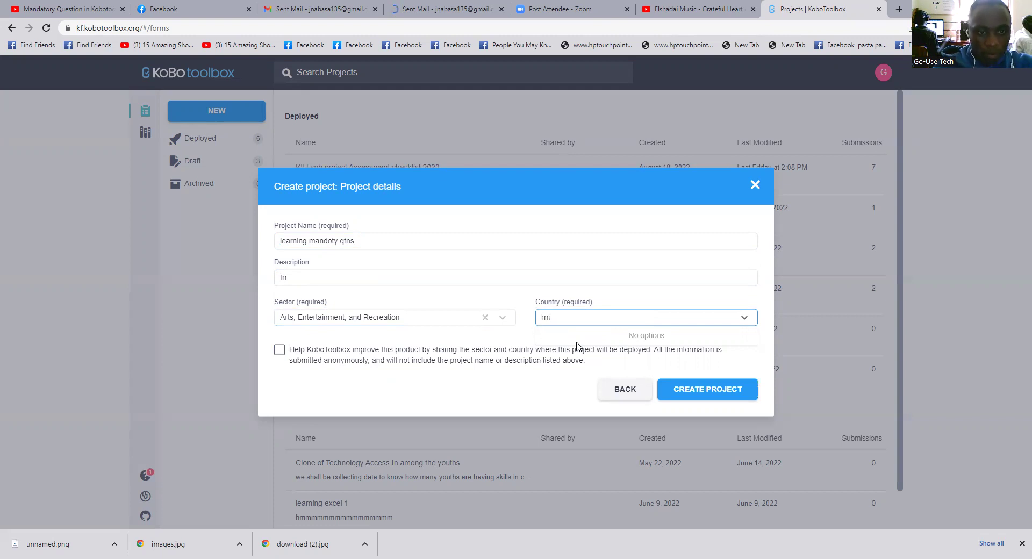
{"action": "key", "text": "BackSpace"}
{"action": "key", "text": "BackSpace"}
{"action": "key", "text": "BackSpace"}
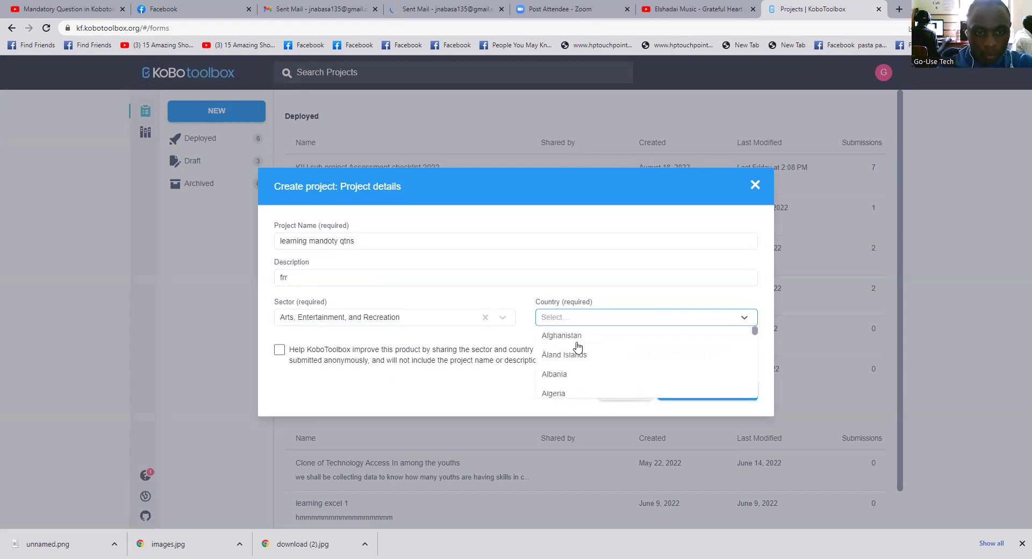
Step: Set the country to Australia, toggle the option to share sector and country, and create the project
{"action": "type", "text": "u"}
{"action": "left_click", "coordinate": [559, 393]}
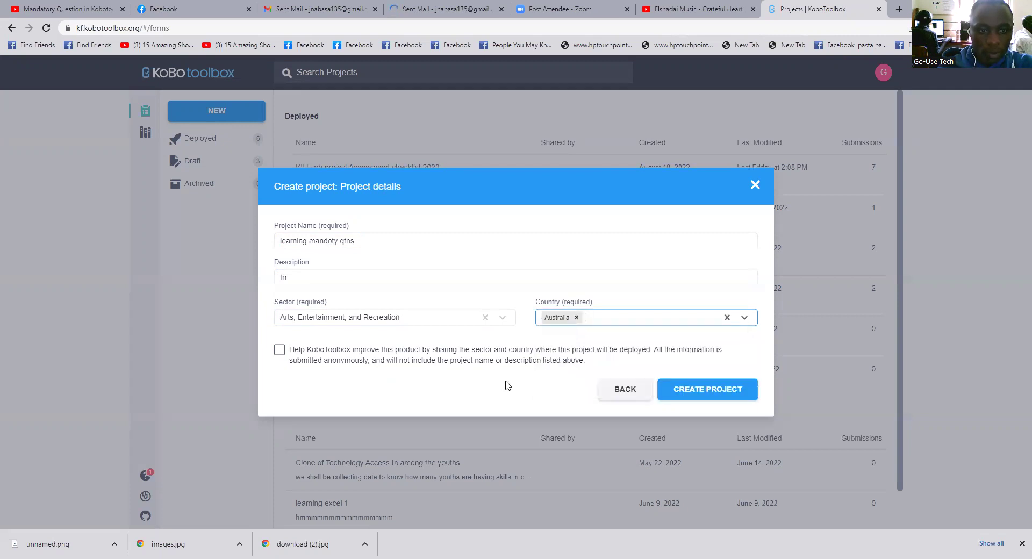
{"action": "left_click", "coordinate": [280, 350]}
{"action": "left_click", "coordinate": [688, 392]}
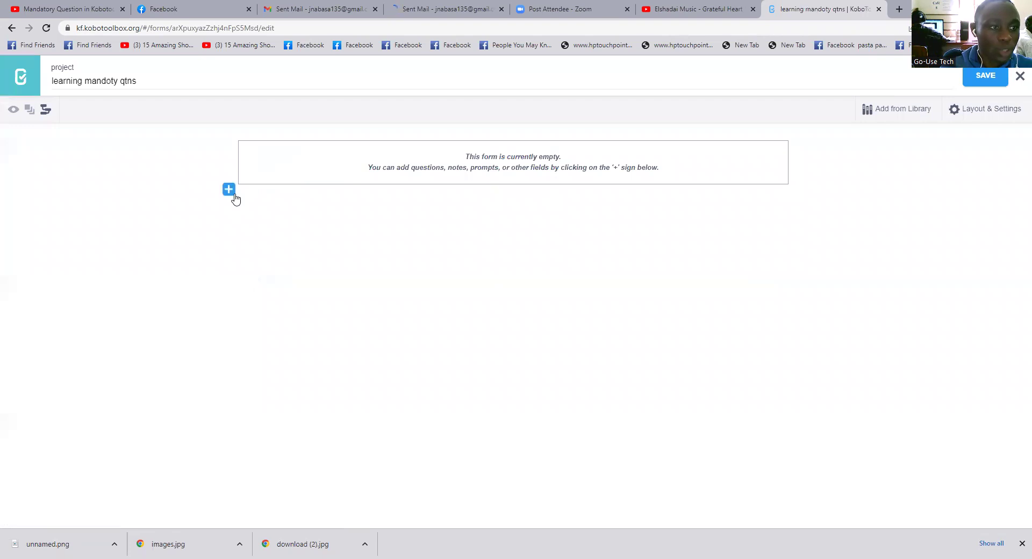
Step: Add a Text question reading "what is your name" to the empty form
{"action": "left_click", "coordinate": [228, 189]}
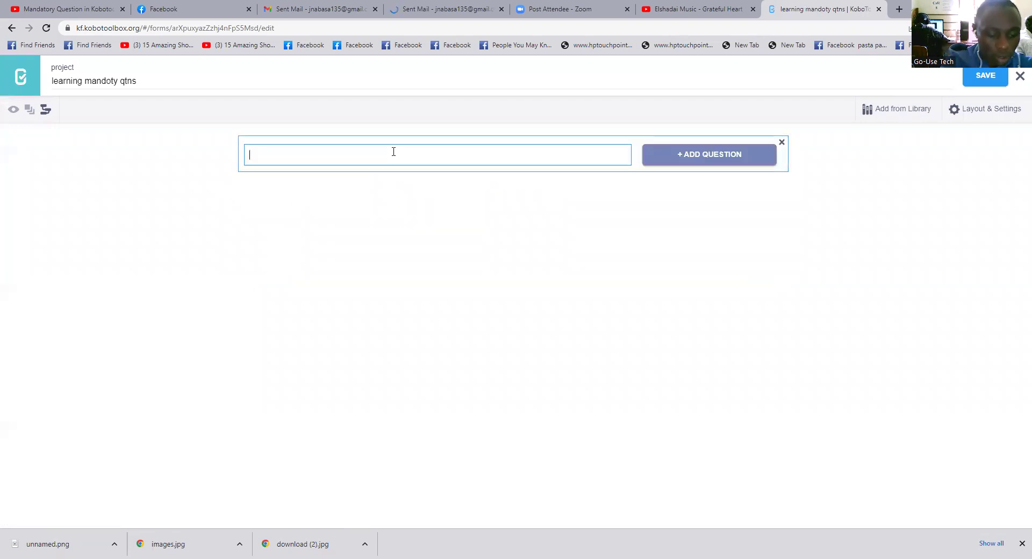
{"action": "type", "text": "what is "}
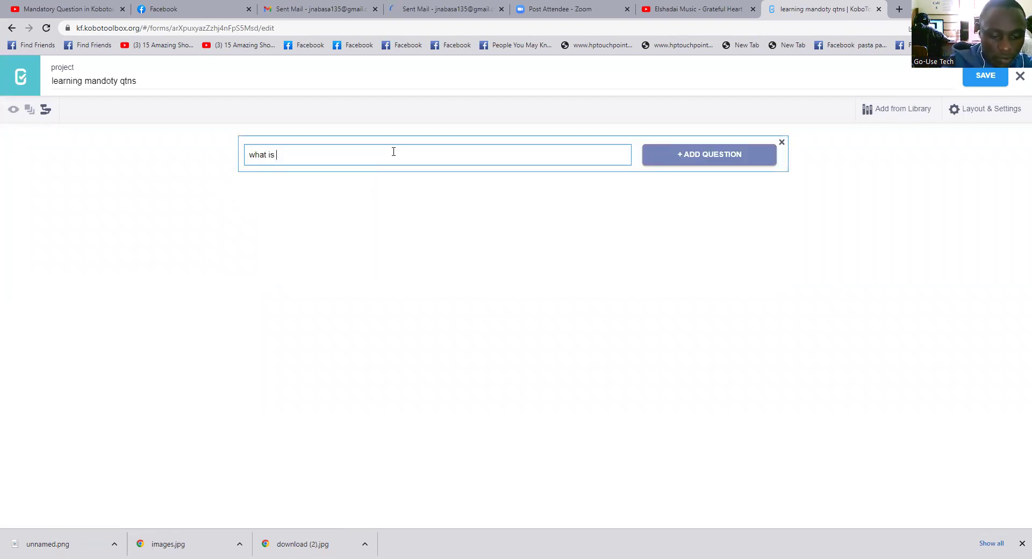
{"action": "type", "text": "your "}
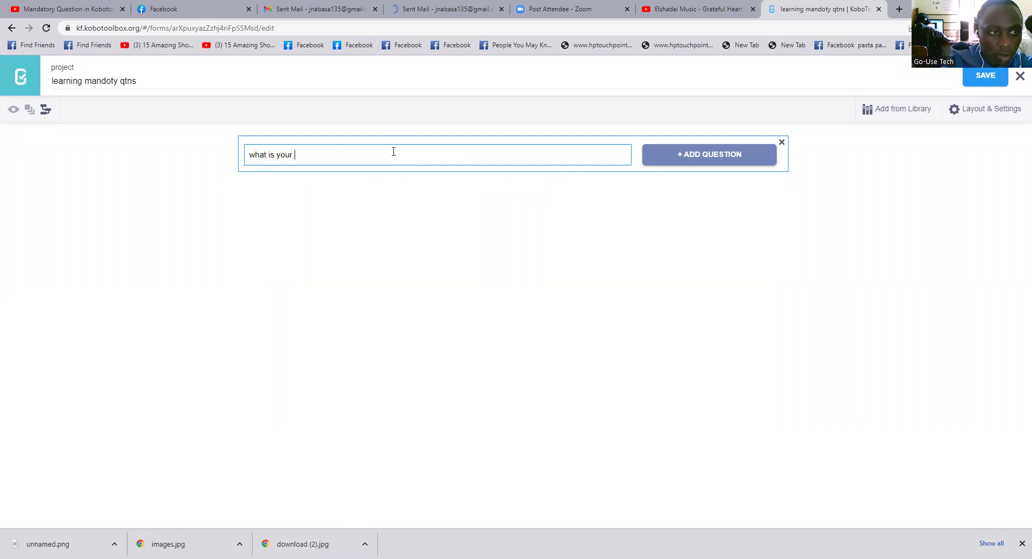
{"action": "type", "text": "name"}
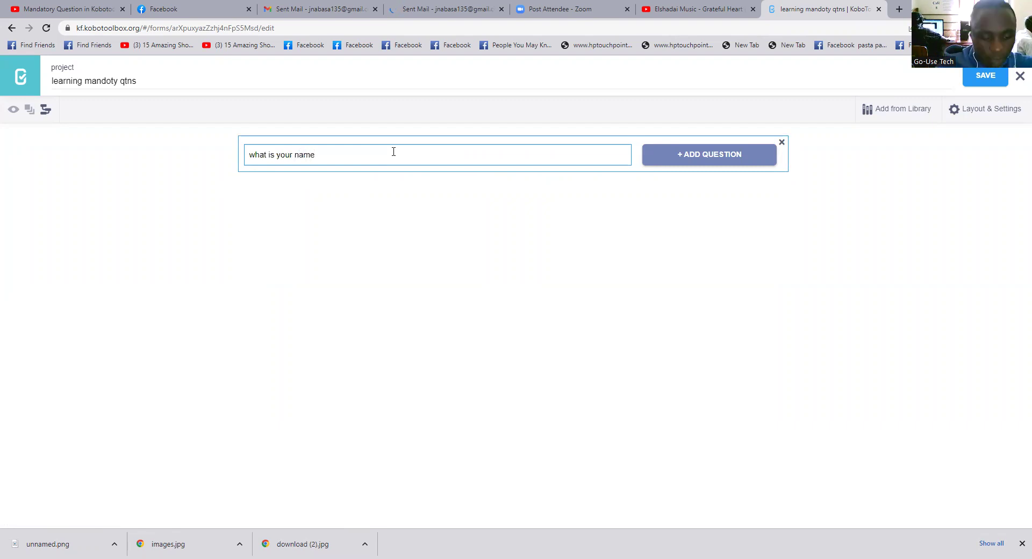
{"action": "key", "text": "ctrl+plus"}
{"action": "key", "text": "ctrl+plus"}
{"action": "key", "text": "ctrl+plus"}
{"action": "key", "text": "ctrl+plus"}
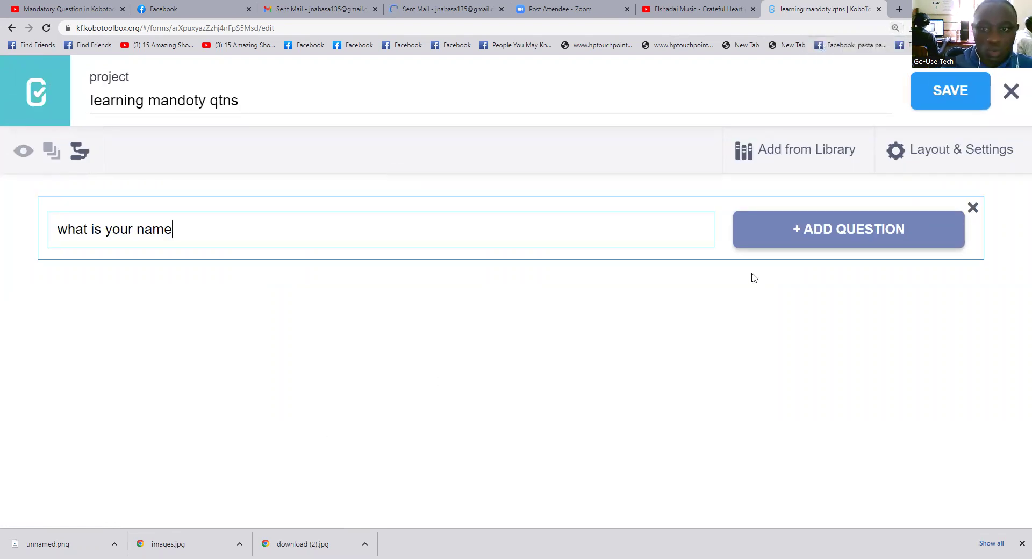
{"action": "left_click", "coordinate": [793, 231]}
{"action": "left_click", "coordinate": [553, 279]}
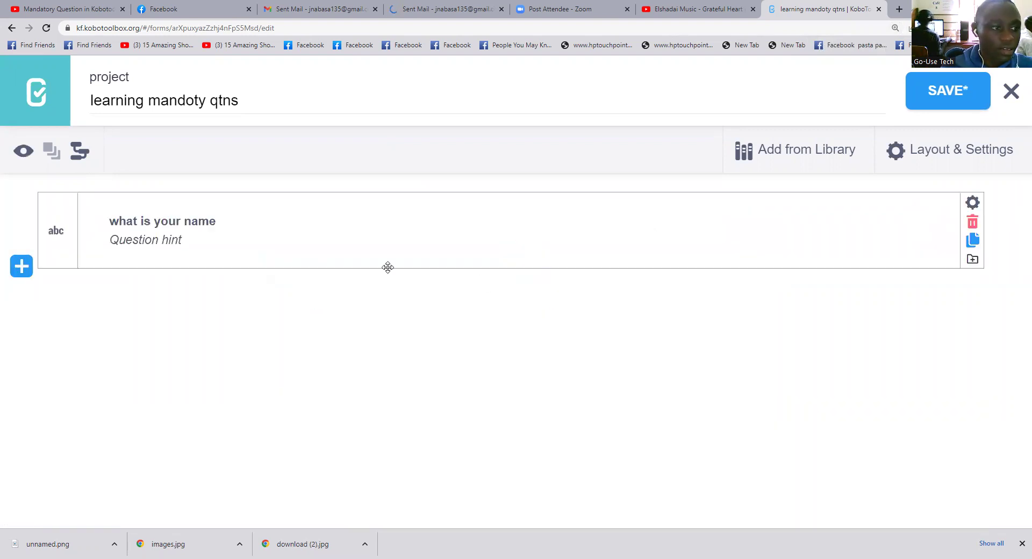
Step: Add a Select One question reading "country of origin" below the name question
{"action": "left_click", "coordinate": [23, 277]}
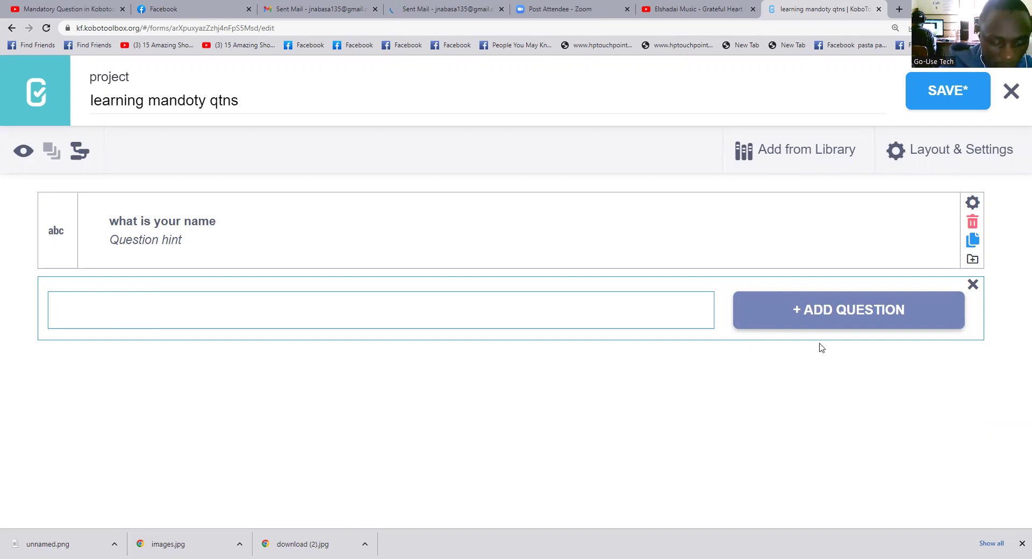
{"action": "type", "text": "countyr"}
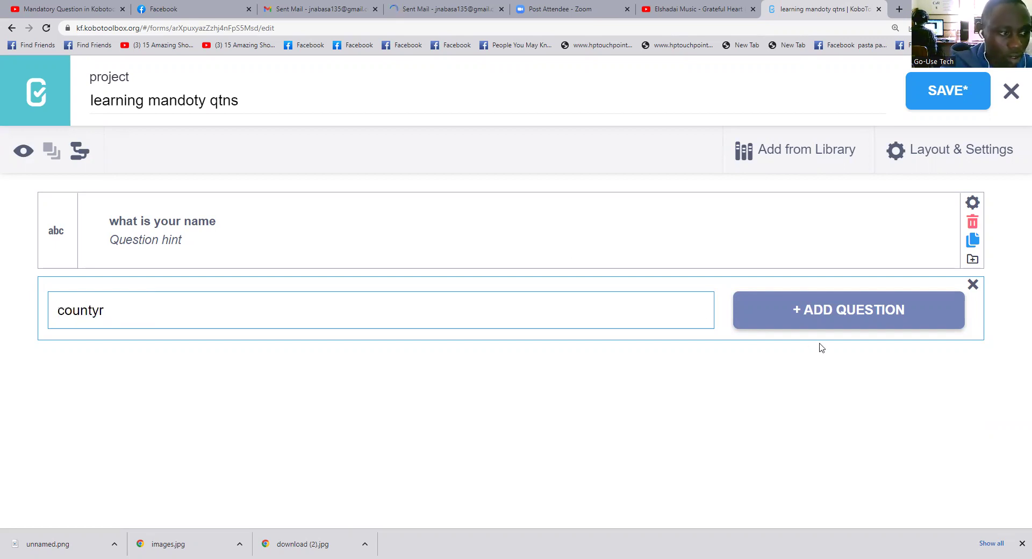
{"action": "key", "text": "BackSpace"}
{"action": "key", "text": "BackSpace"}
{"action": "type", "text": "ry"}
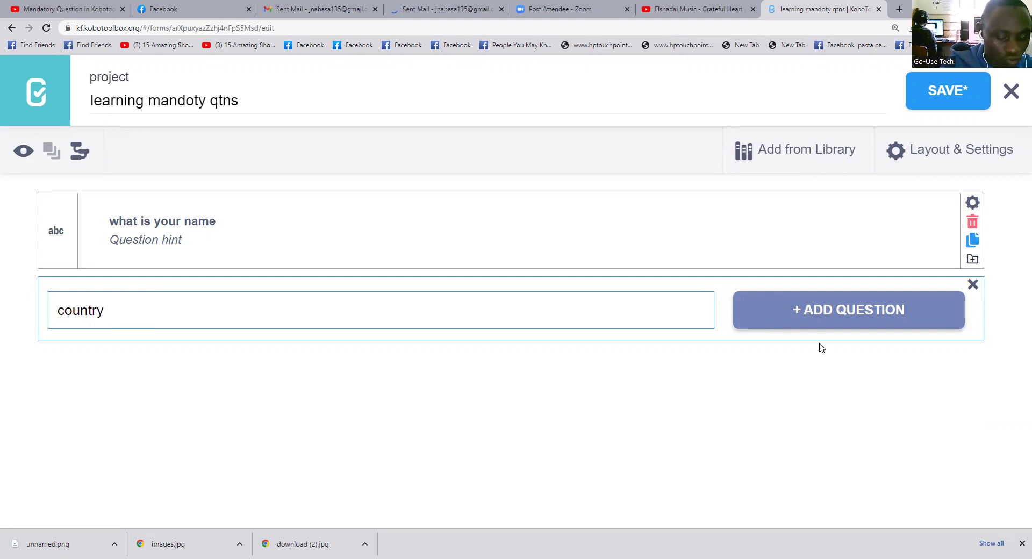
{"action": "type", "text": " of ori"}
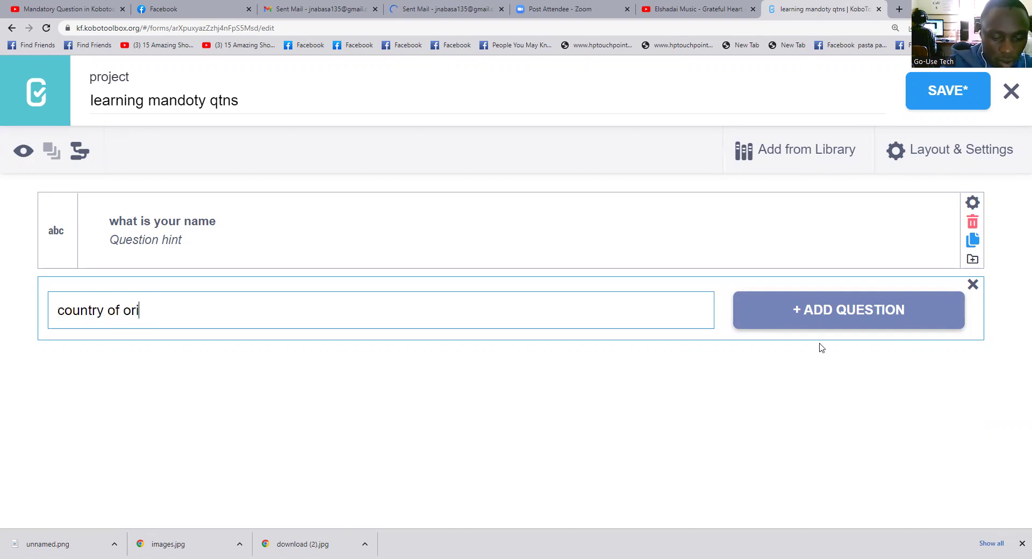
{"action": "type", "text": "gin"}
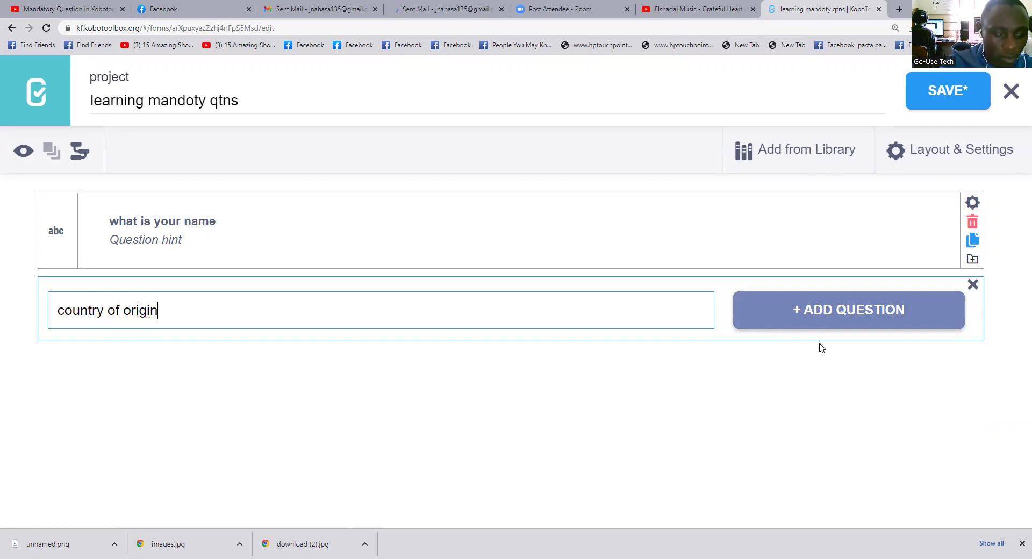
{"action": "left_click", "coordinate": [852, 306]}
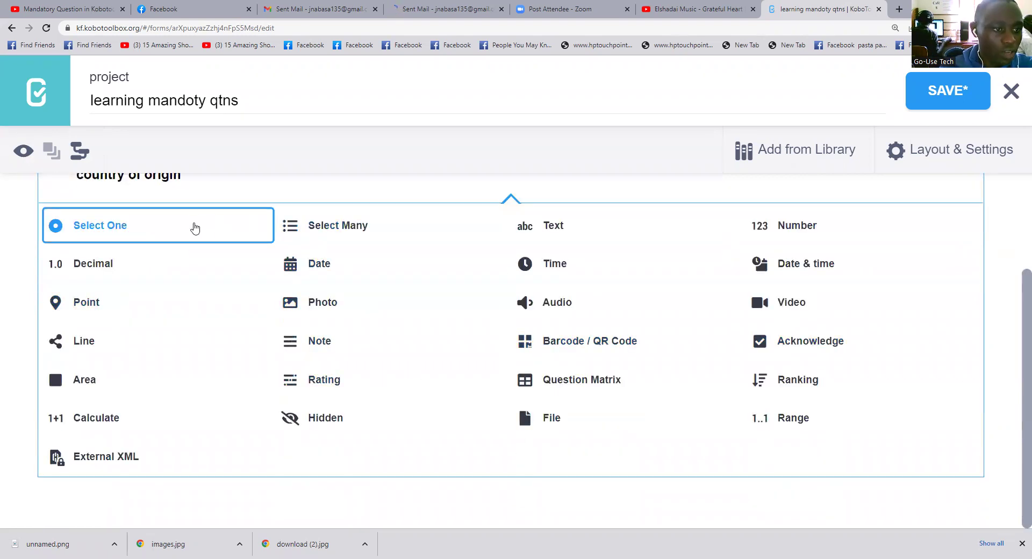
{"action": "left_click", "coordinate": [193, 226]}
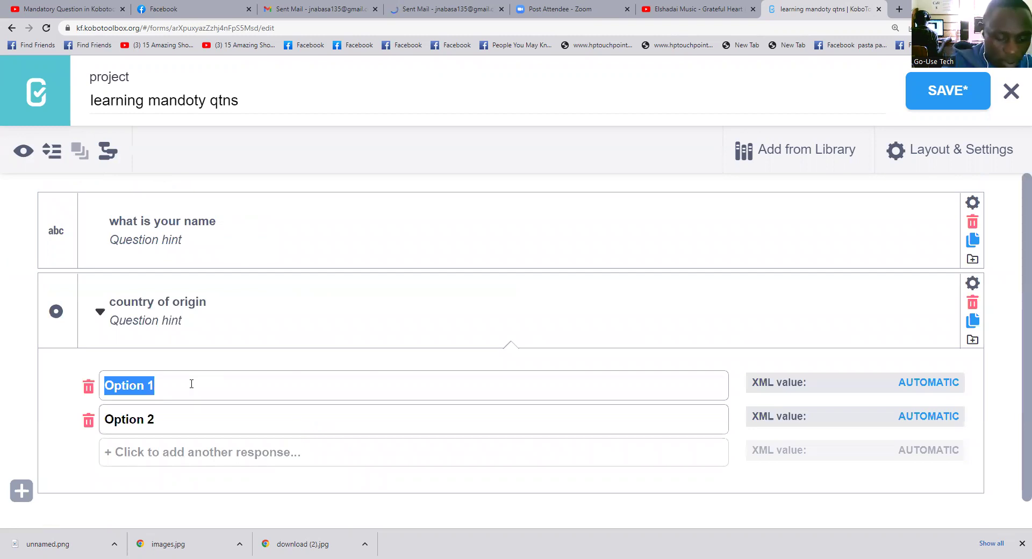
Step: Fill in the first two answer choices of the country of origin question as "Uganda" and "D.R.congo"
{"action": "type", "text": "Uganda"}
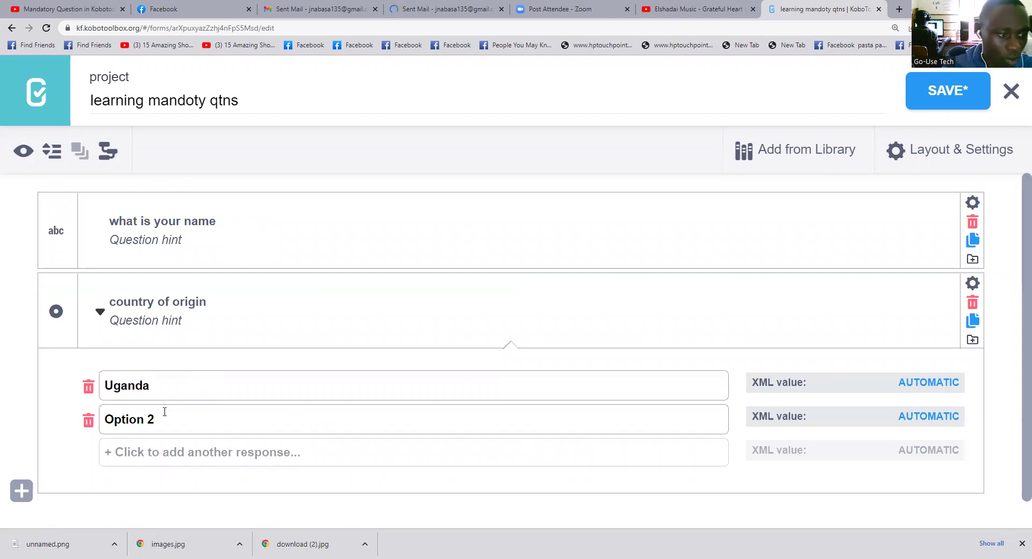
{"action": "left_click_drag", "start_coordinate": [159, 419], "coordinate": [99, 417]}
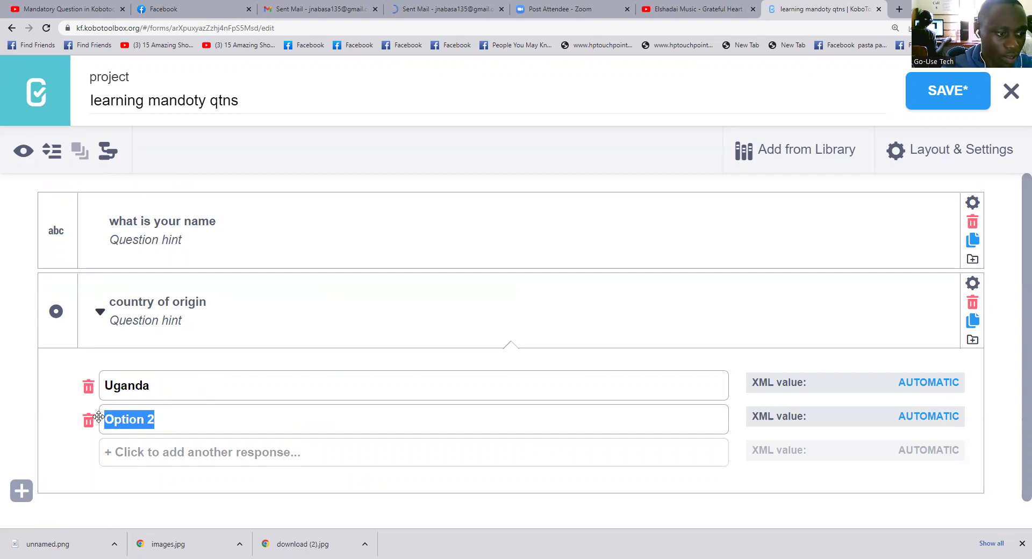
{"action": "type", "text": "D.R"}
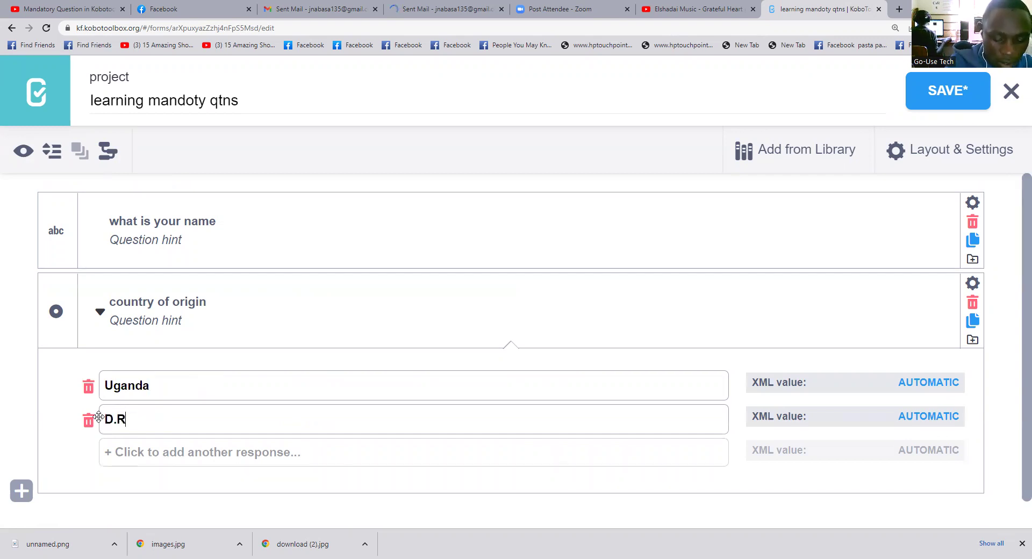
{"action": "type", "text": ">congo"}
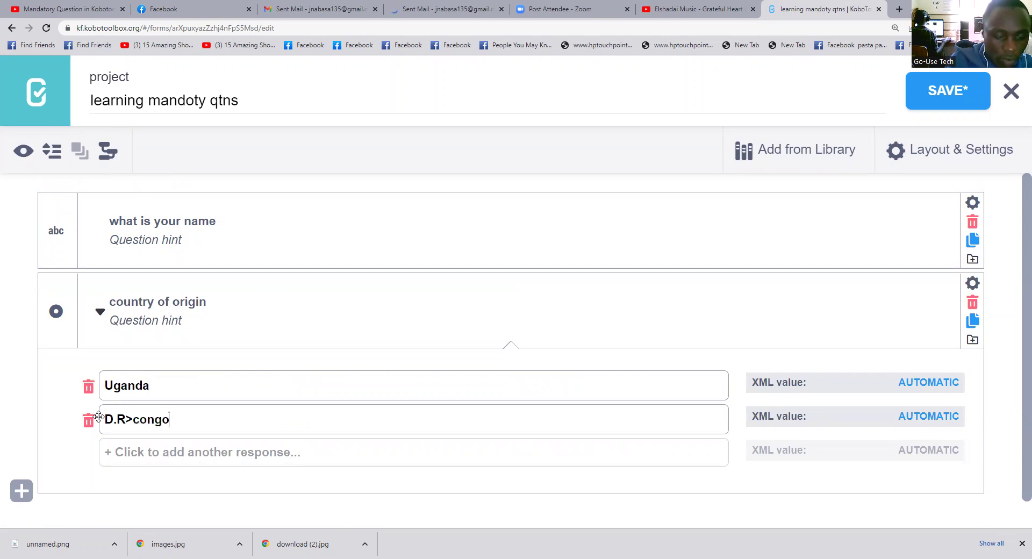
{"action": "left_click", "coordinate": [132, 420]}
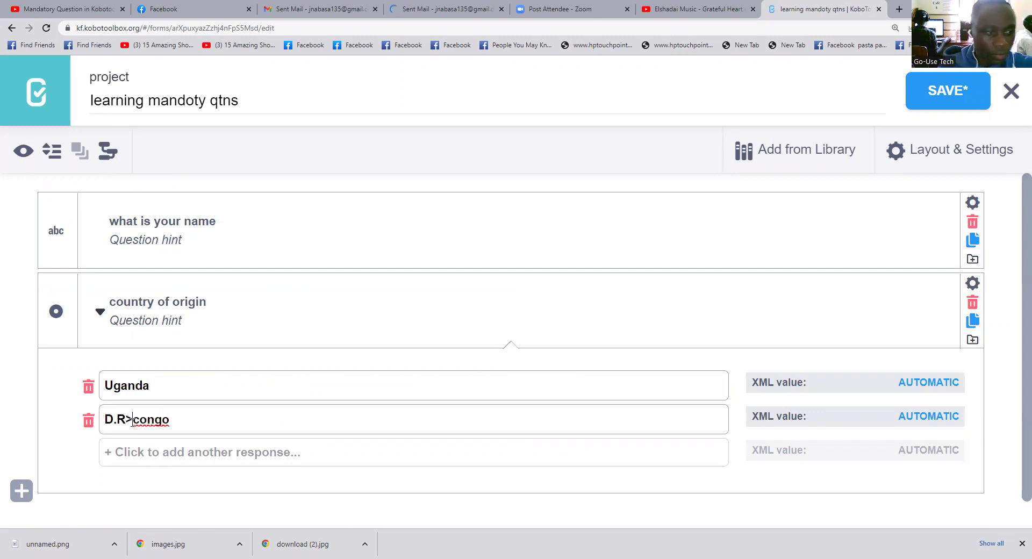
{"action": "key", "text": "BackSpace"}
{"action": "type", "text": "."}
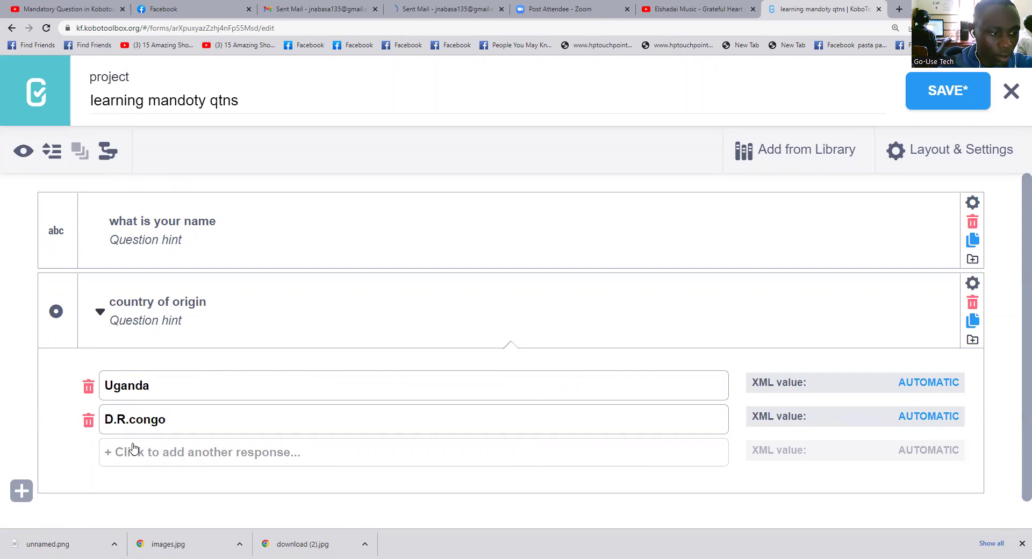
Step: Add "Kenya" as the third answer choice of the country of origin question
{"action": "left_click", "coordinate": [134, 451]}
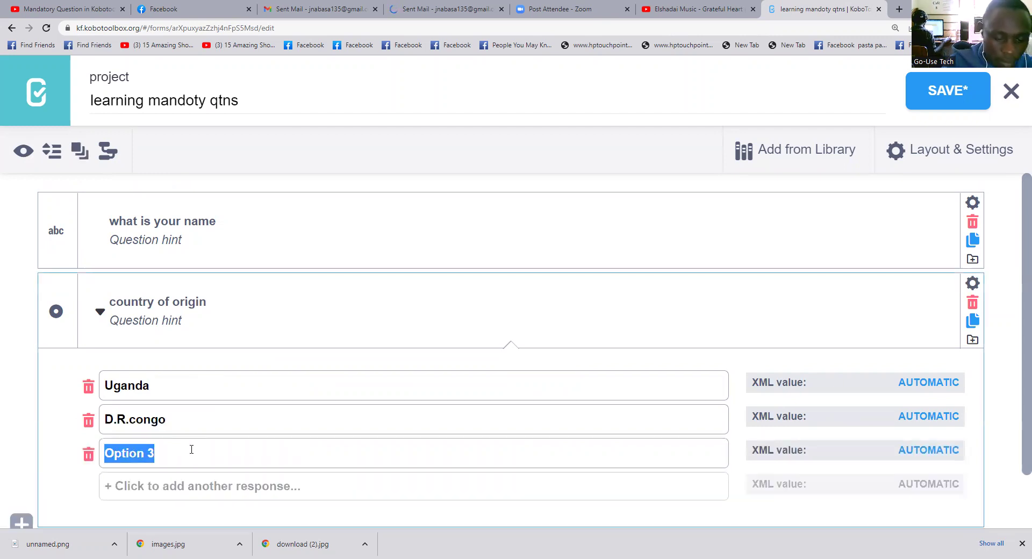
{"action": "type", "text": "Kyne"}
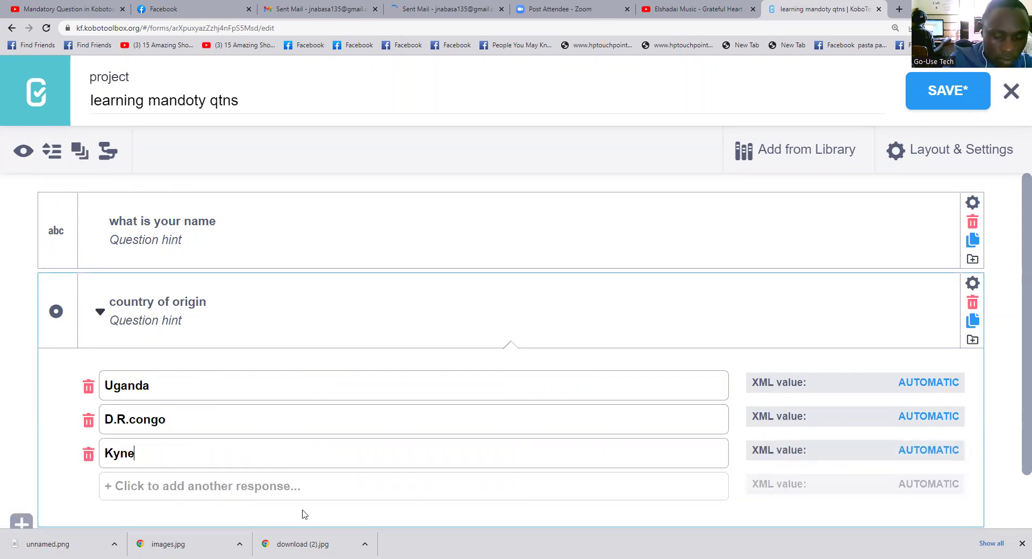
{"action": "key", "text": "BackSpace"}
{"action": "key", "text": "BackSpace"}
{"action": "key", "text": "BackSpace"}
{"action": "type", "text": "en"}
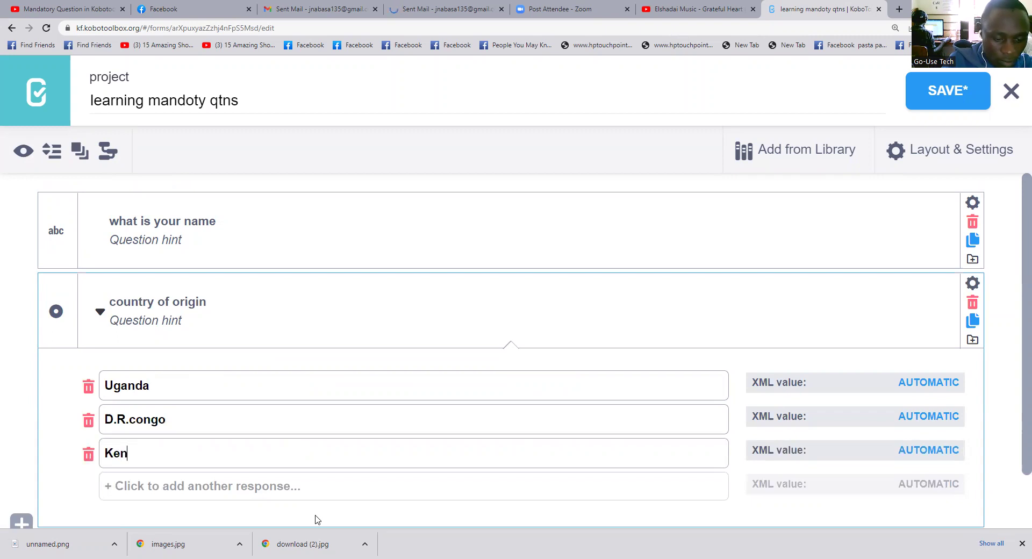
{"action": "type", "text": "ya"}
Step: Add "Tanzania" as the fourth country choice and collapse the country of origin question's choice list
{"action": "left_click", "coordinate": [181, 480]}
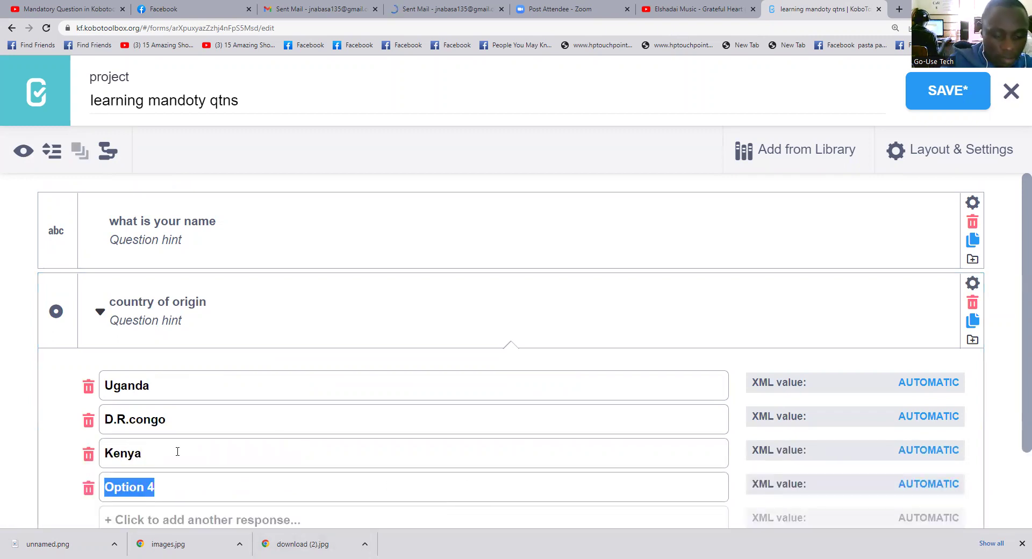
{"action": "type", "text": "tan"}
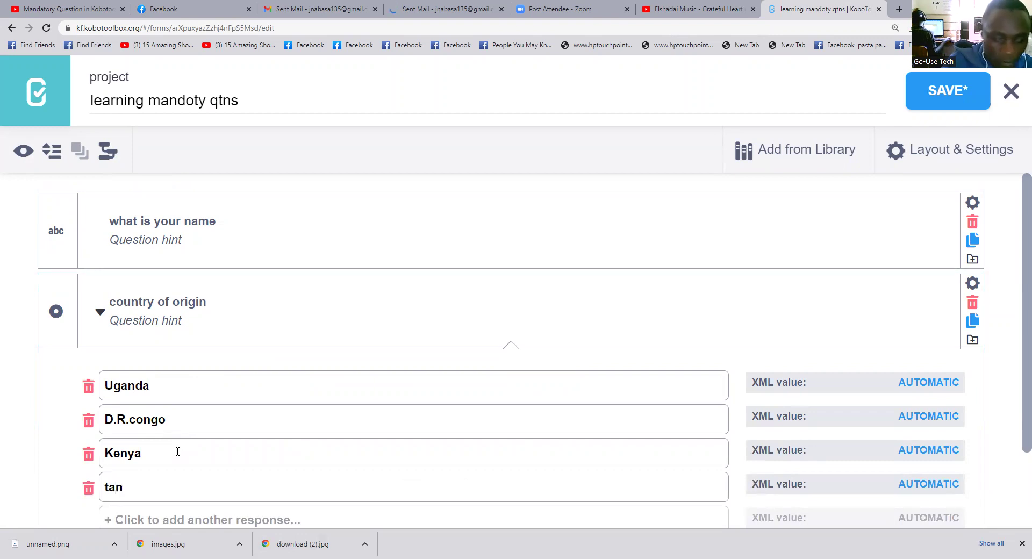
{"action": "key", "text": "BackSpace"}
{"action": "key", "text": "BackSpace"}
{"action": "key", "text": "BackSpace"}
{"action": "type", "text": "Tan"}
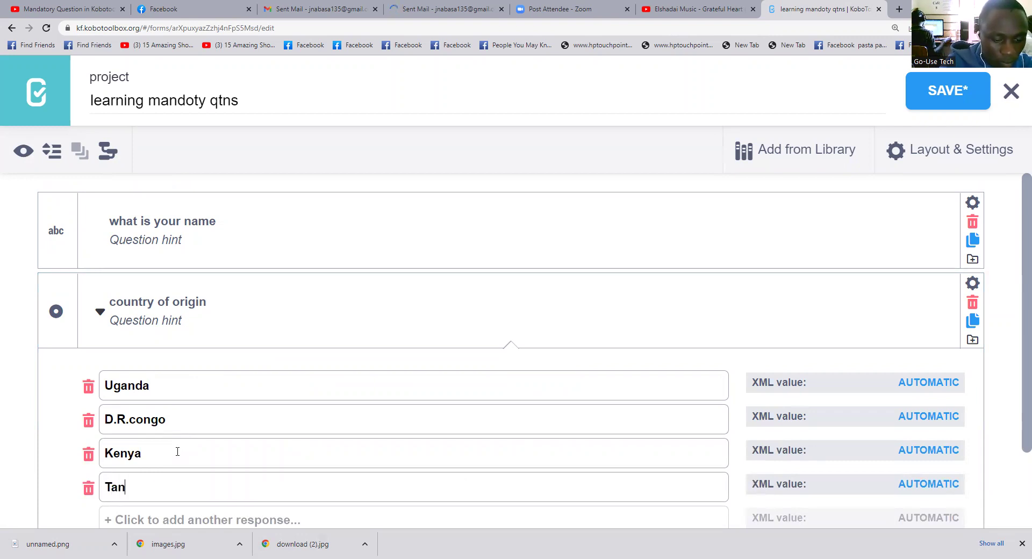
{"action": "type", "text": "zania"}
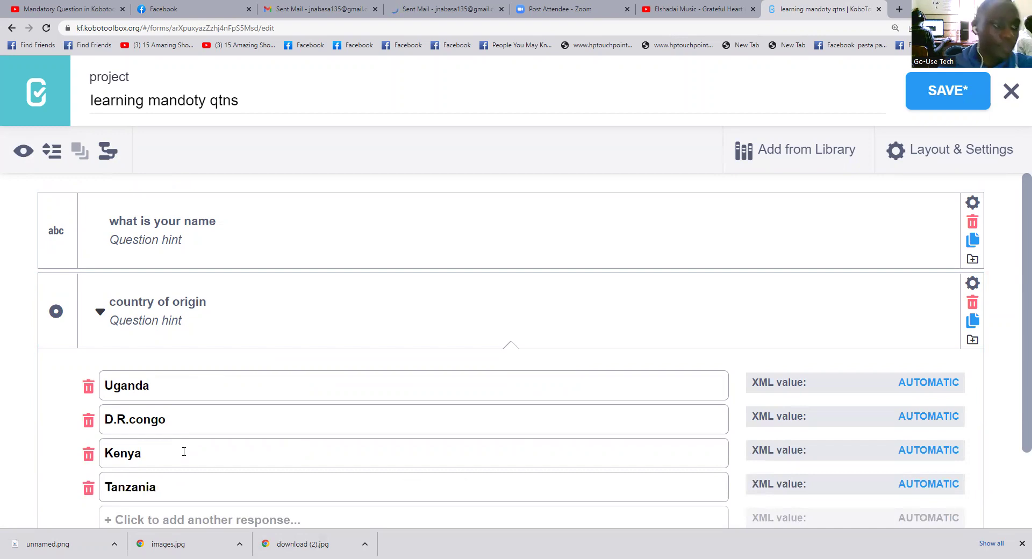
{"action": "scroll", "coordinate": [184, 452], "scroll_direction": "down", "scroll_amount": 2}
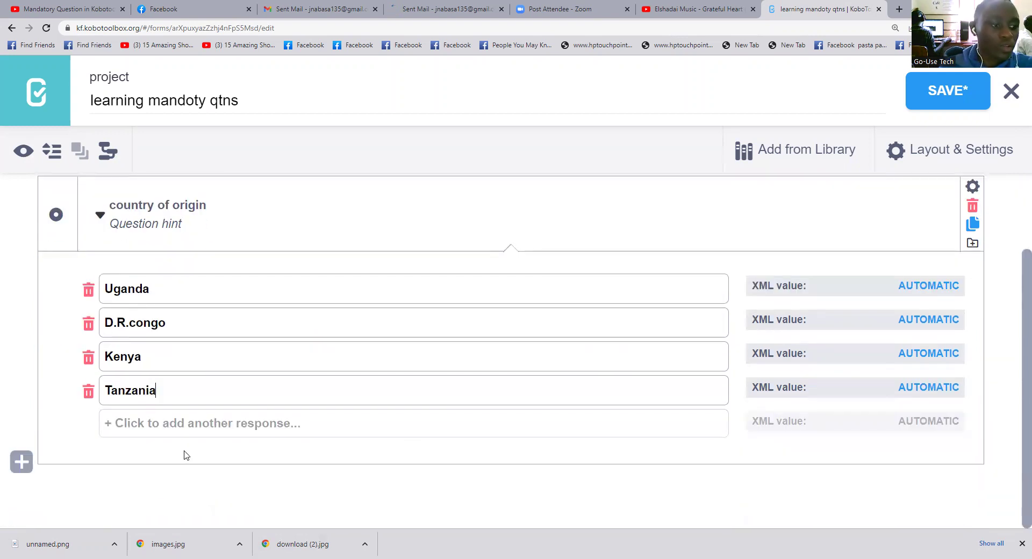
{"action": "left_click", "coordinate": [100, 214]}
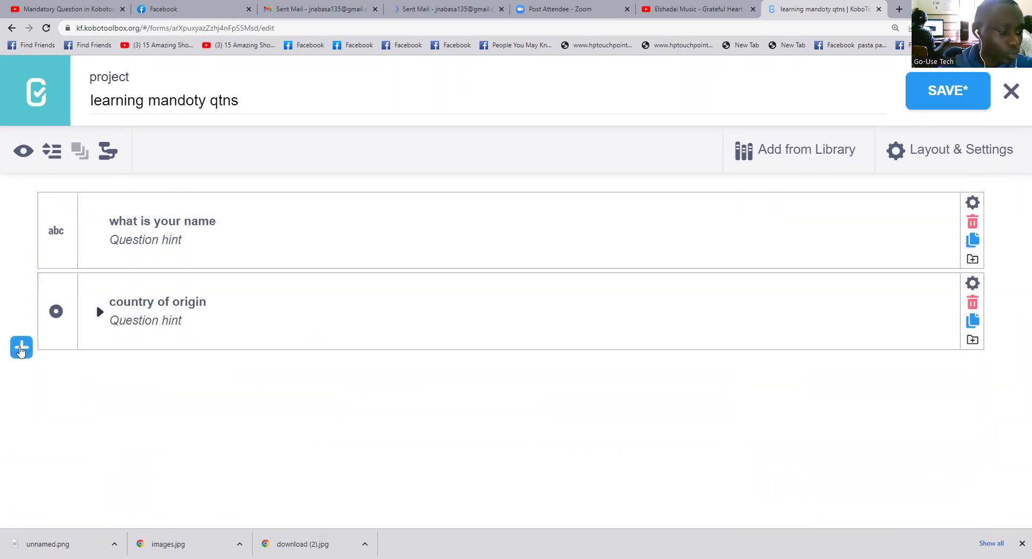
Step: Add a Number question reading "How old are you" below the country of origin question
{"action": "left_click", "coordinate": [22, 350]}
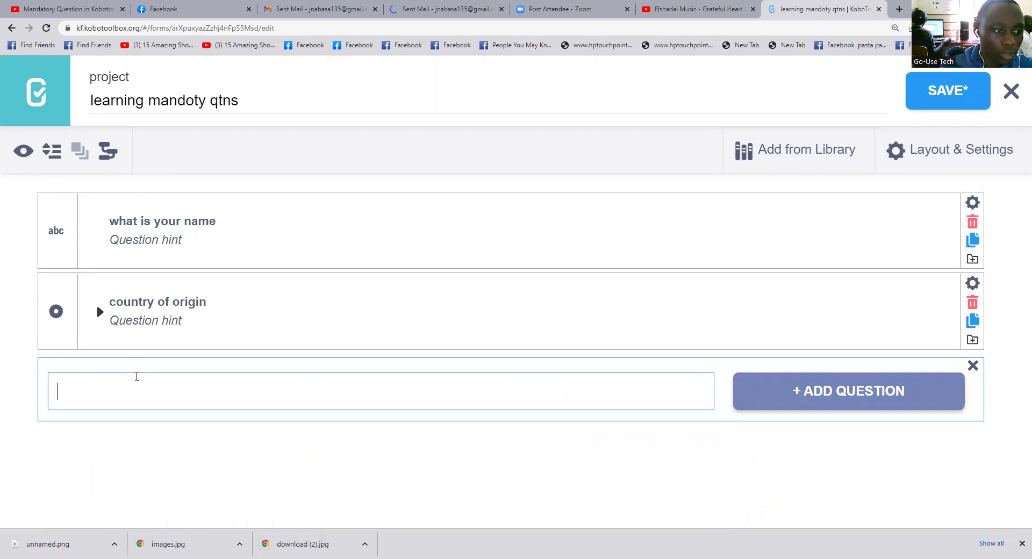
{"action": "type", "text": "how"}
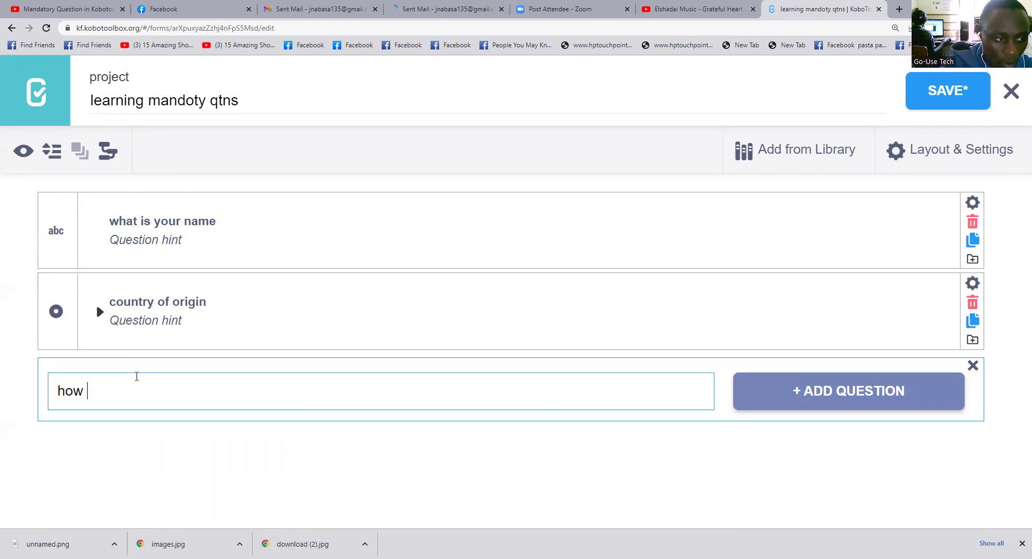
{"action": "key", "text": "BackSpace"}
{"action": "key", "text": "BackSpace"}
{"action": "key", "text": "BackSpace"}
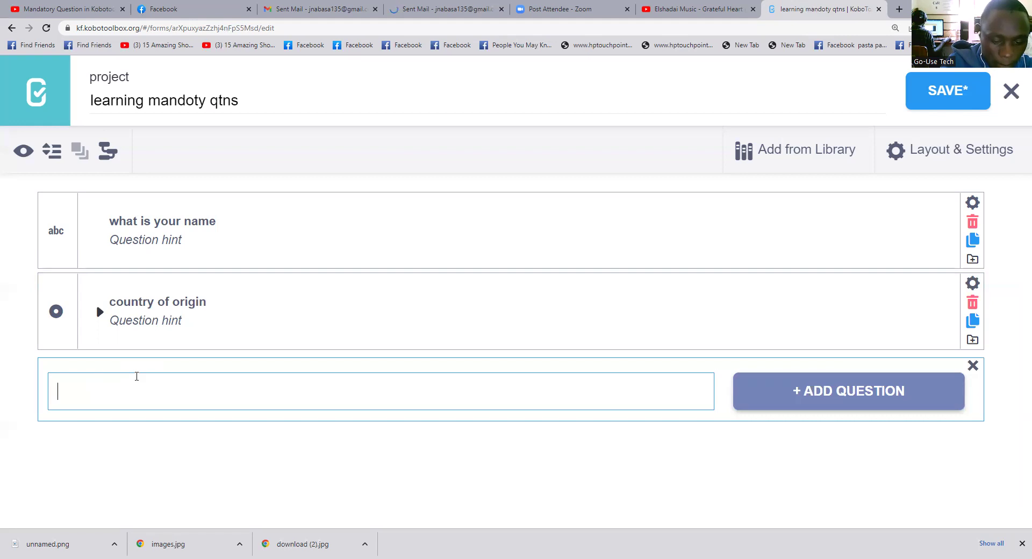
{"action": "type", "text": "Hol"}
{"action": "key", "text": "BackSpace"}
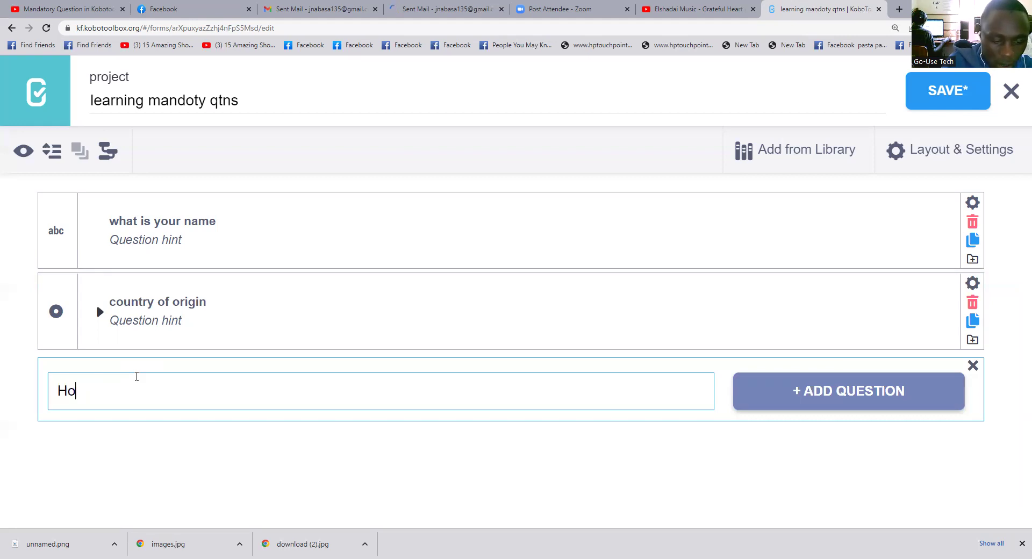
{"action": "type", "text": "w old are you"}
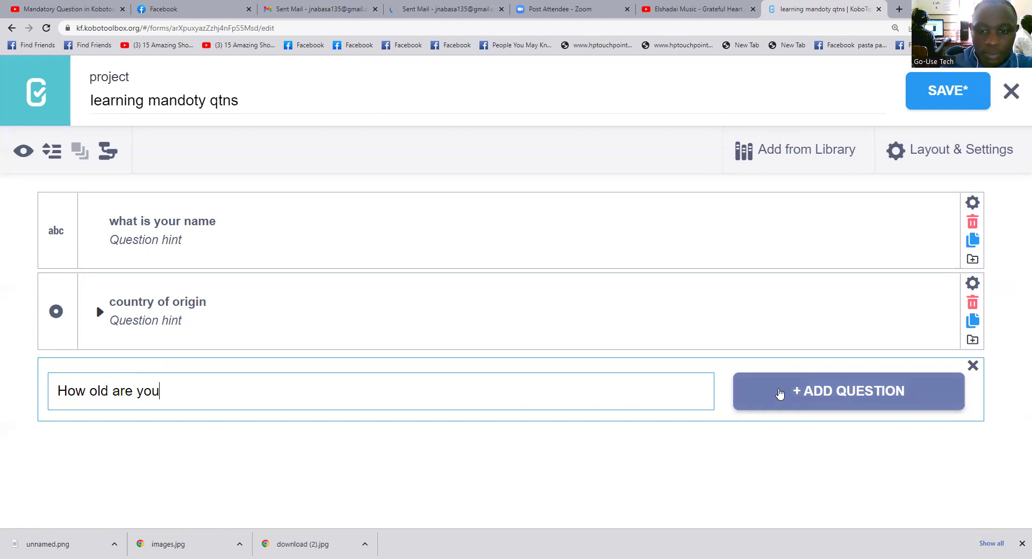
{"action": "left_click", "coordinate": [778, 393]}
{"action": "left_click", "coordinate": [786, 240]}
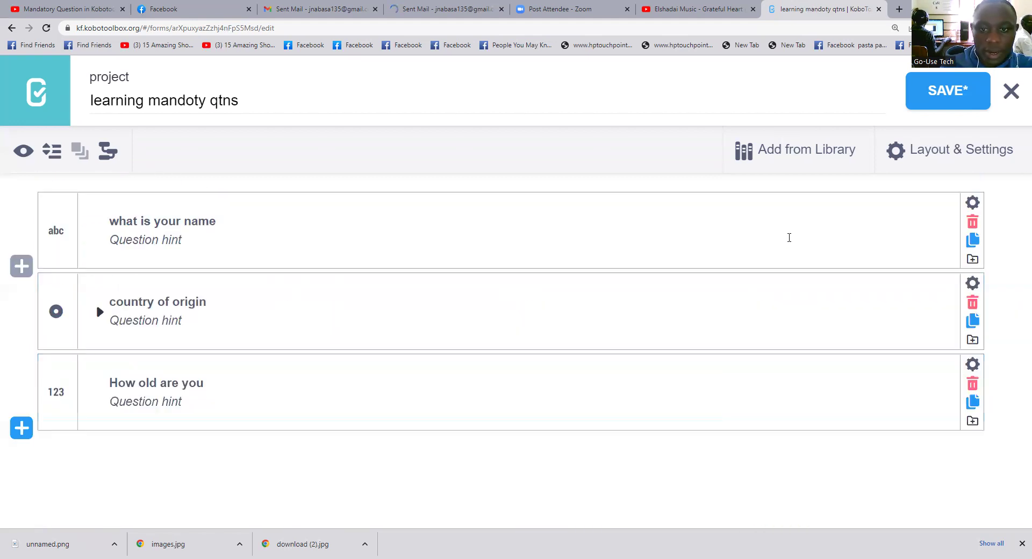
Step: Add a Select One question reading "can you drive?" at the end of the form
{"action": "left_click", "coordinate": [20, 428]}
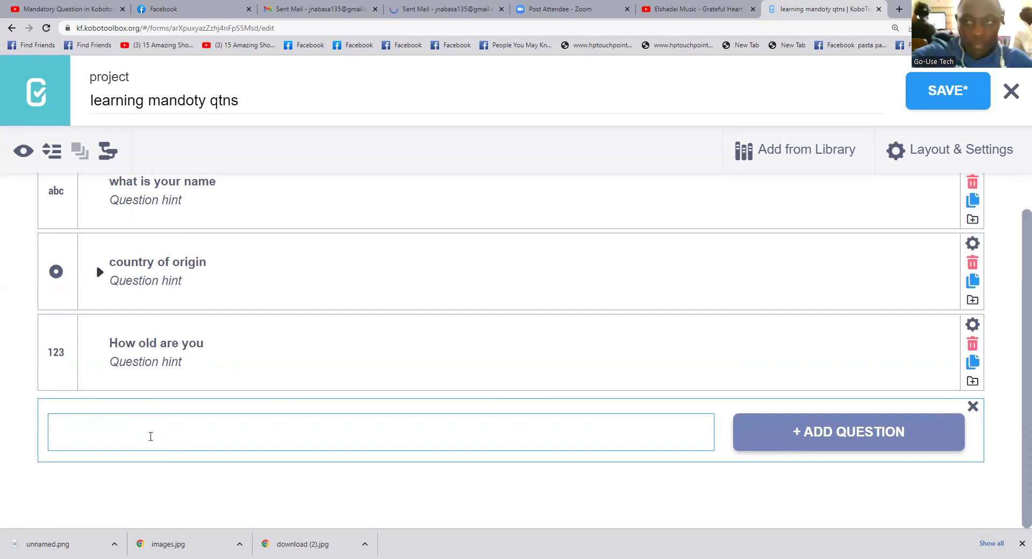
{"action": "type", "text": "ca"}
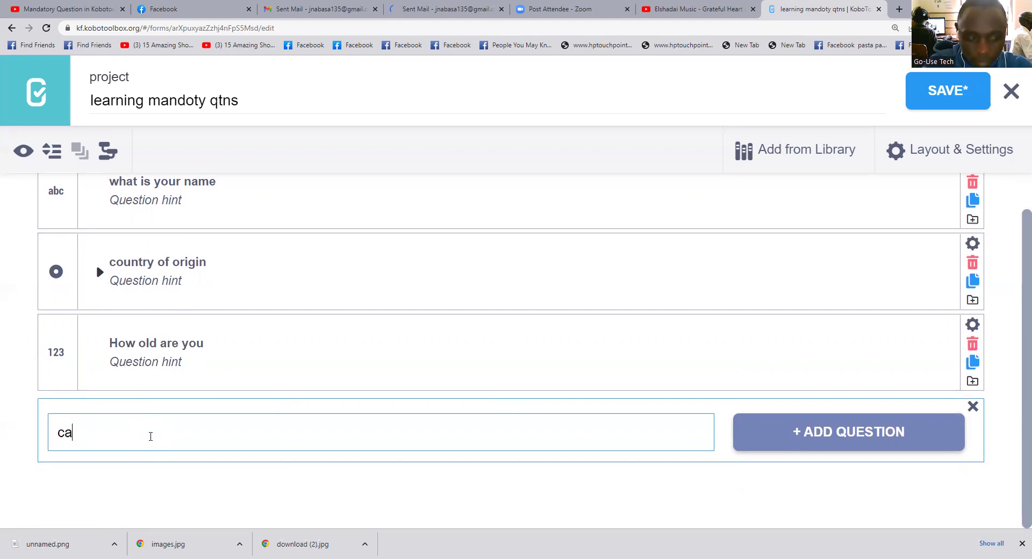
{"action": "type", "text": "n you"}
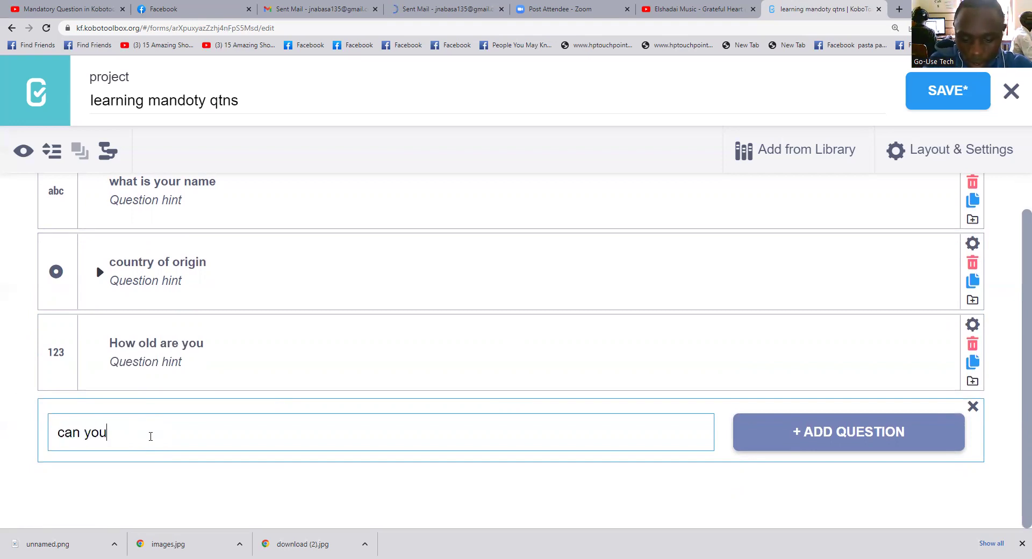
{"action": "type", "text": " drive "}
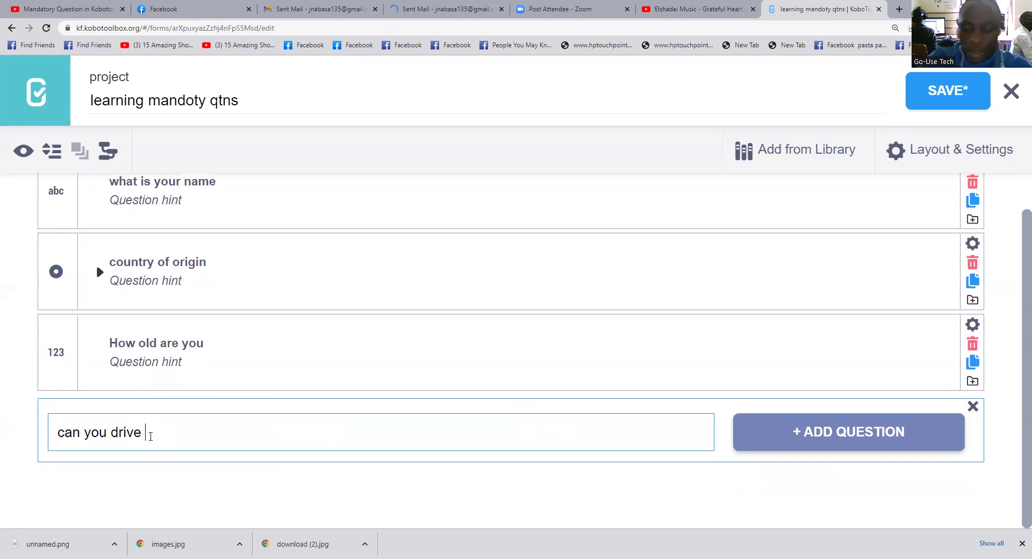
{"action": "type", "text": "?"}
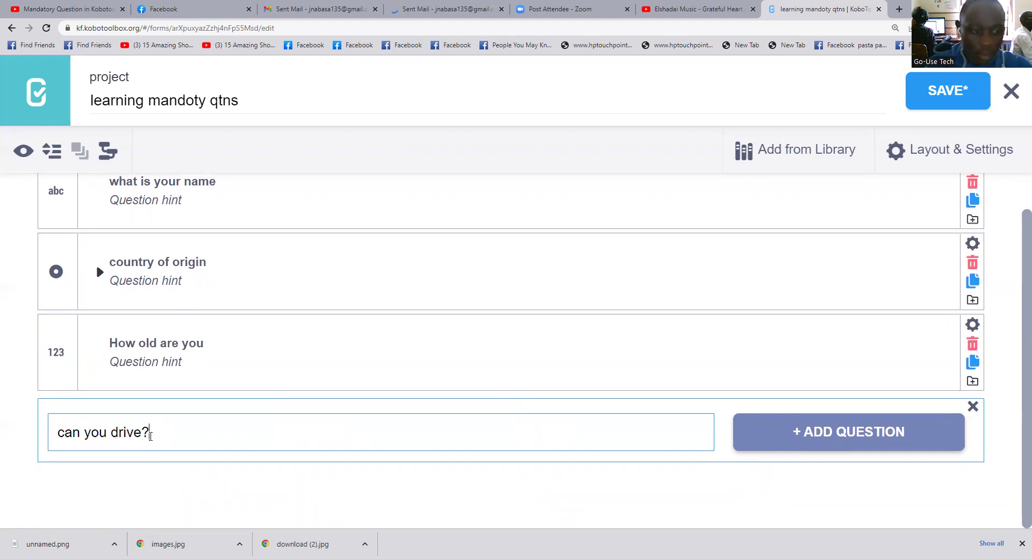
{"action": "left_click", "coordinate": [832, 436]}
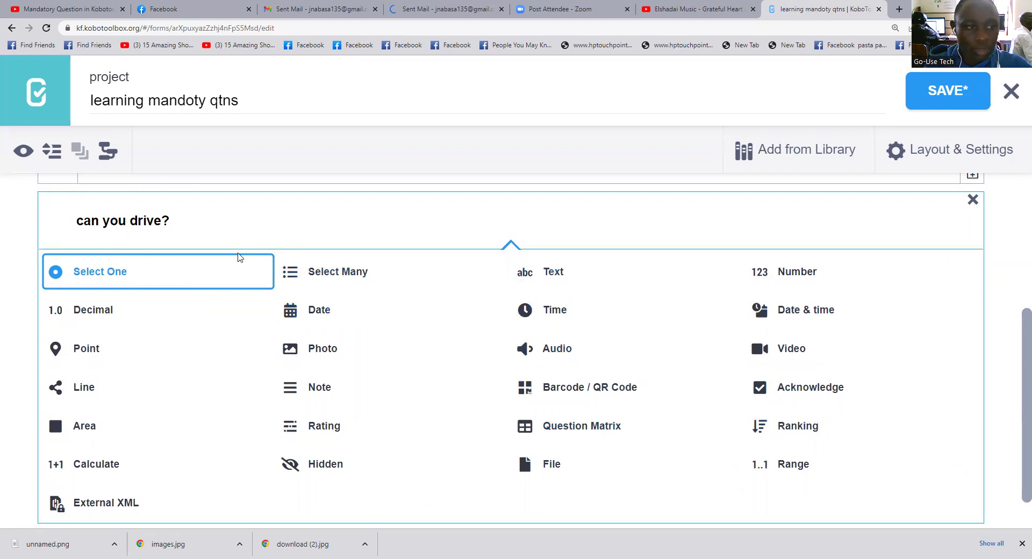
{"action": "left_click", "coordinate": [175, 279]}
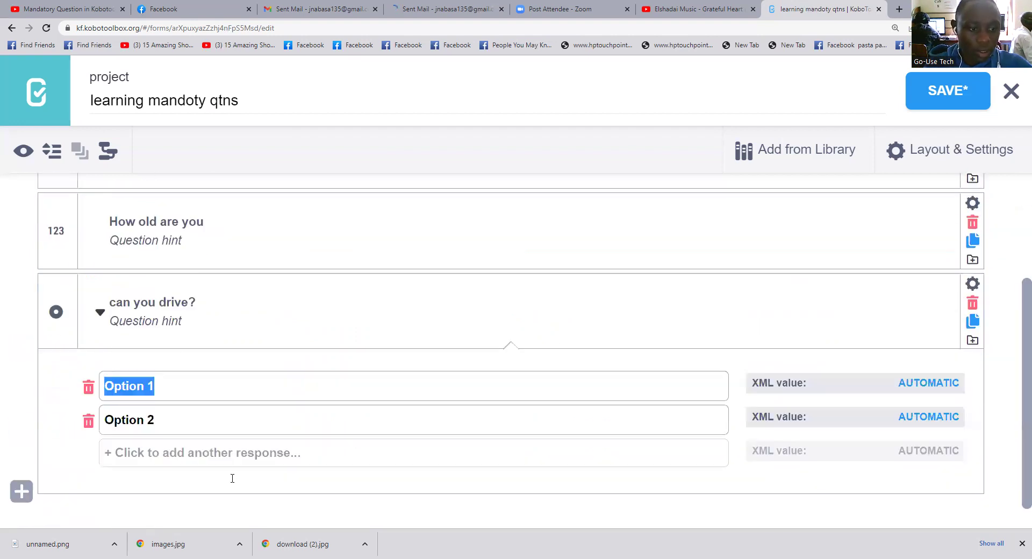
Step: Set the answer choices of the "can you drive?" question to "Yes" and "No", and collapse its choice list
{"action": "type", "text": "Yes"}
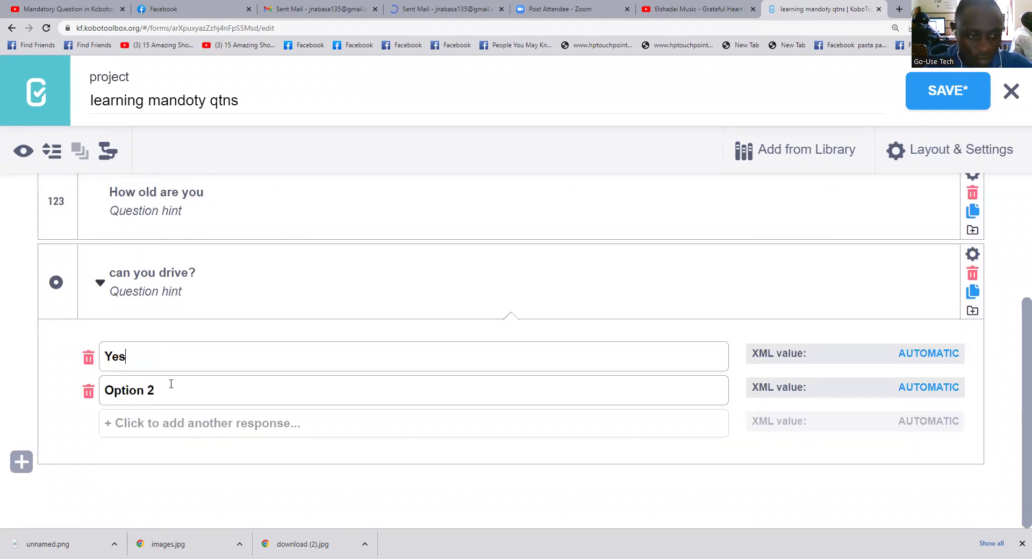
{"action": "left_click_drag", "start_coordinate": [171, 385], "coordinate": [99, 386]}
{"action": "type", "text": "No"}
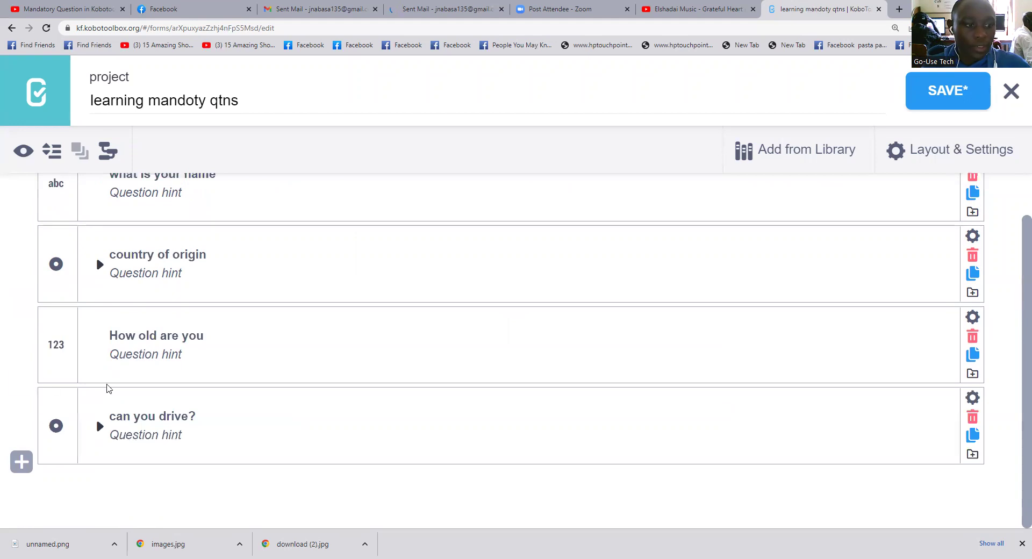
Step: Open the settings of the "what is your name" question and set Mandatory Response to Yes
{"action": "scroll", "coordinate": [107, 385], "scroll_direction": "up", "scroll_amount": 1}
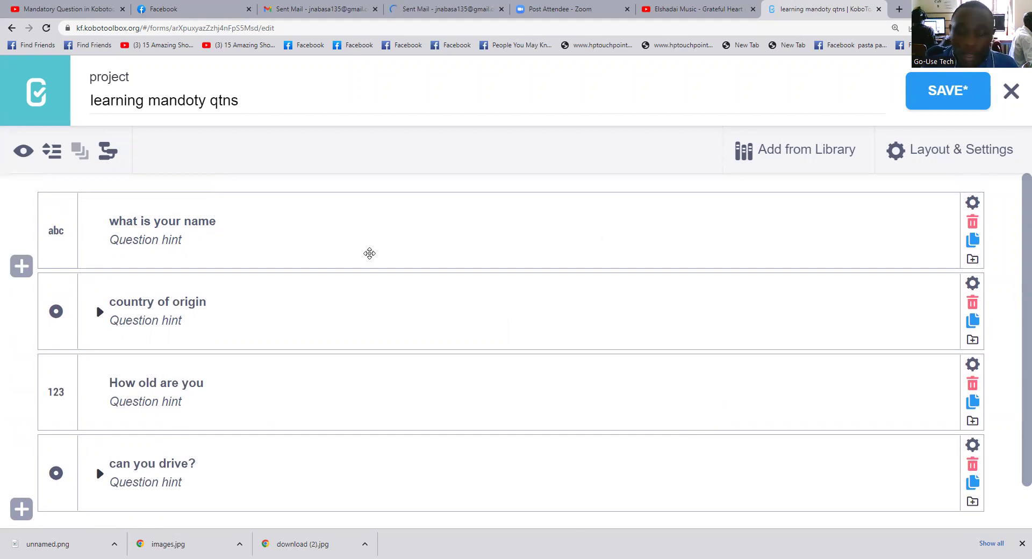
{"action": "left_click_drag", "start_coordinate": [111, 223], "coordinate": [133, 223]}
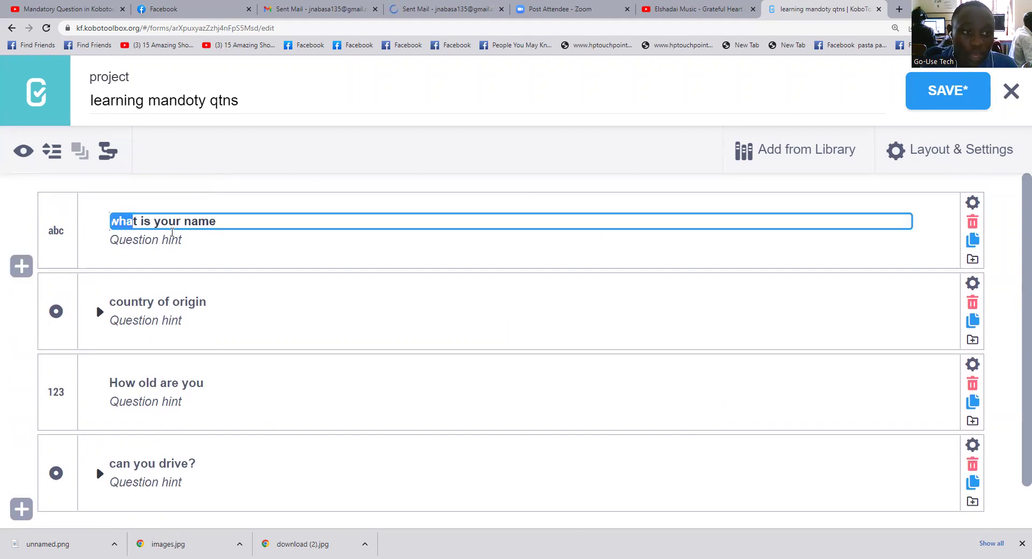
{"action": "left_click", "coordinate": [245, 225]}
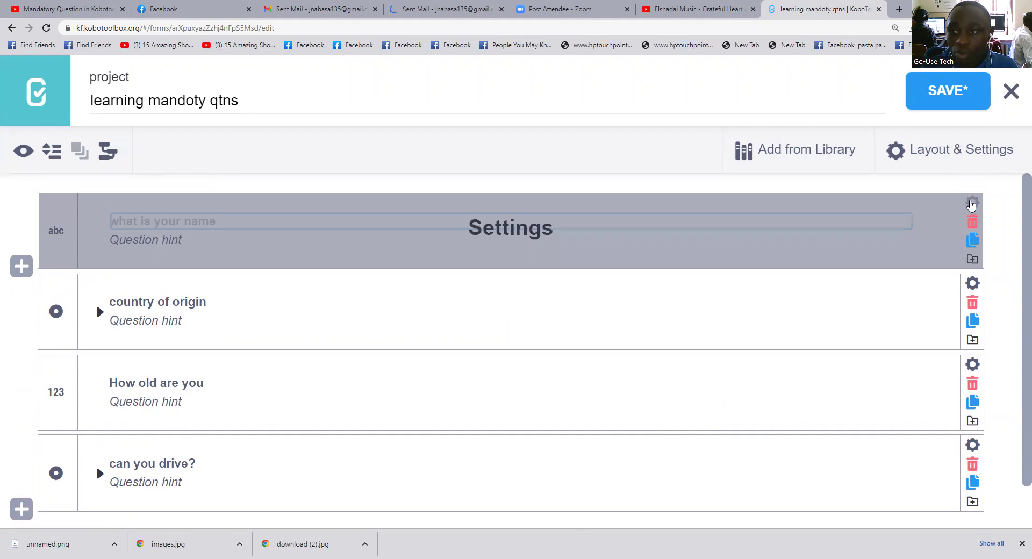
{"action": "left_click", "coordinate": [971, 205]}
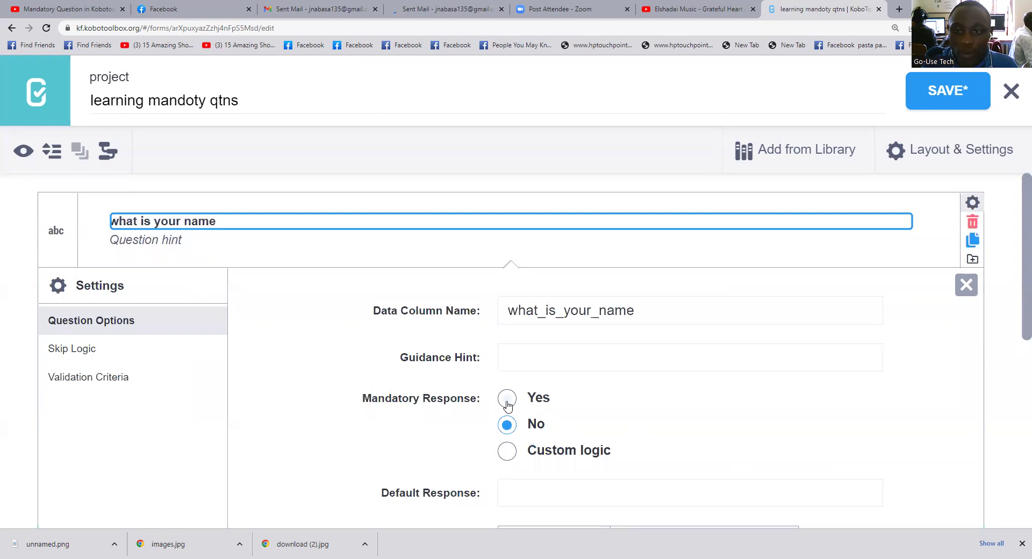
{"action": "left_click", "coordinate": [666, 169]}
{"action": "left_click", "coordinate": [507, 398]}
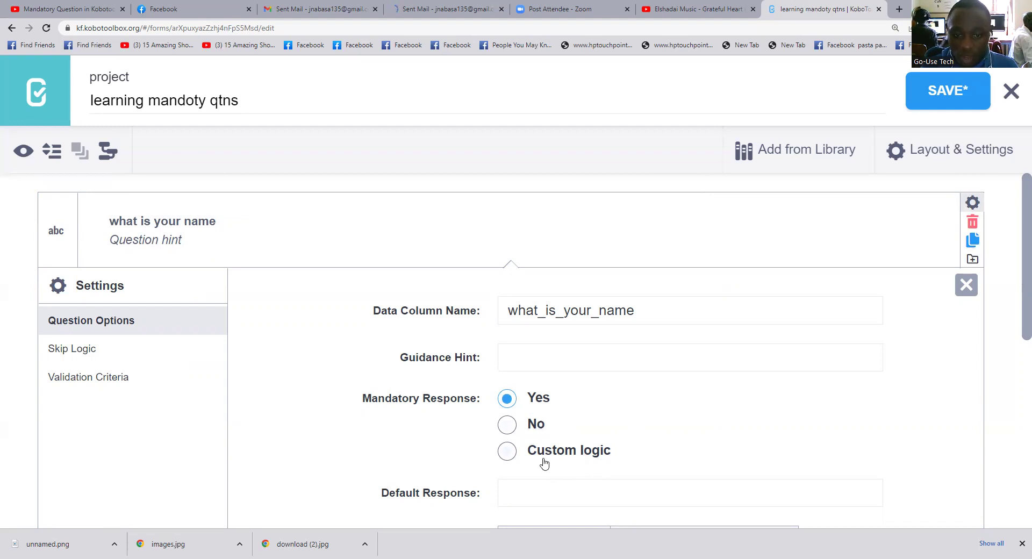
Step: Try the No, Yes and Custom logic options for the Mandatory Response of the "what is your name" question
{"action": "left_click", "coordinate": [516, 426]}
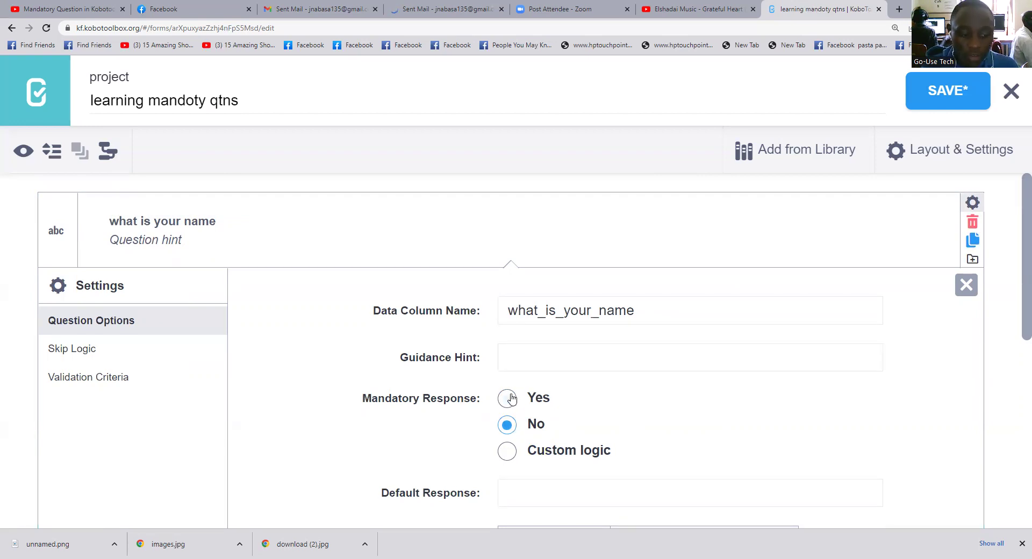
{"action": "left_click", "coordinate": [508, 398]}
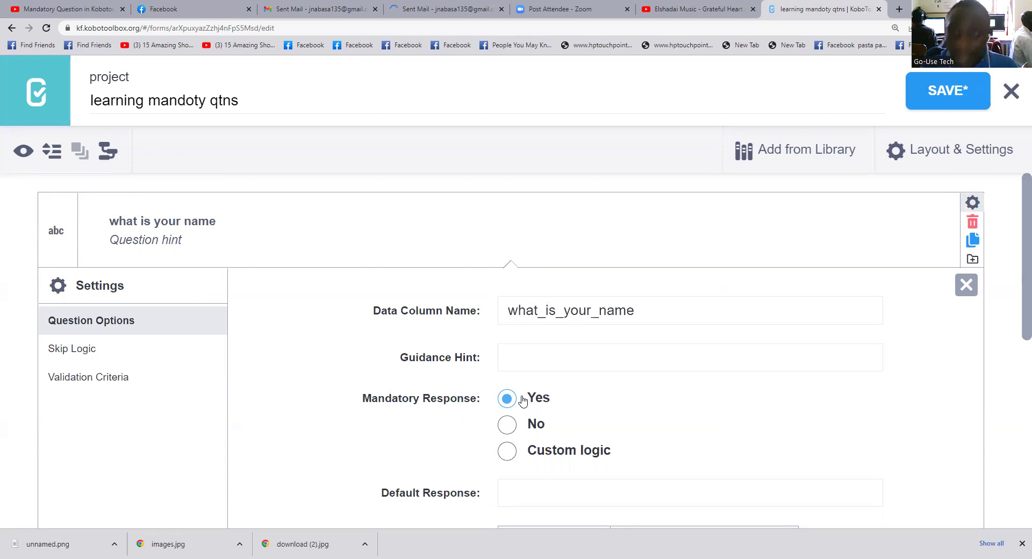
{"action": "scroll", "coordinate": [511, 431], "scroll_direction": "down", "scroll_amount": 1}
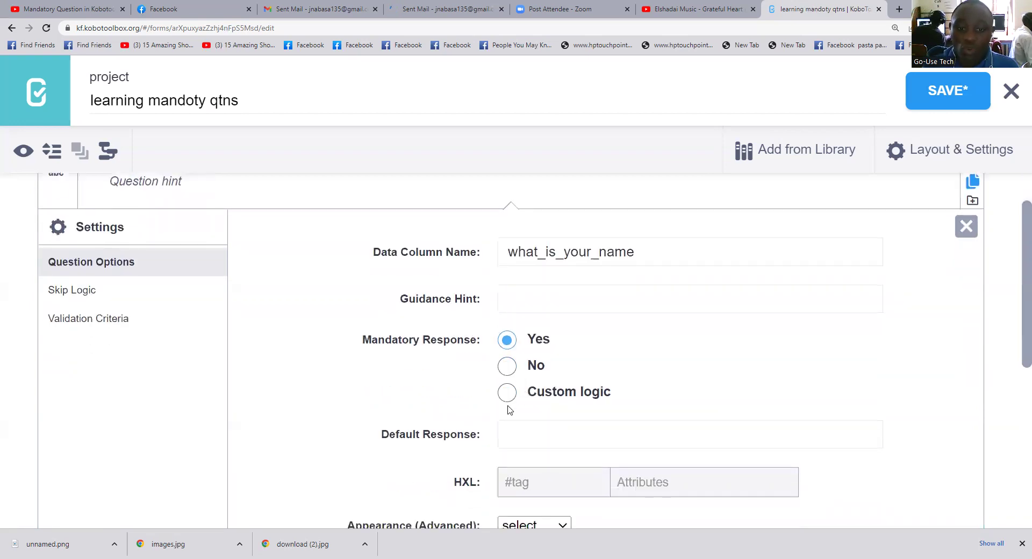
{"action": "scroll", "coordinate": [508, 410], "scroll_direction": "down", "scroll_amount": 1}
{"action": "left_click", "coordinate": [507, 343]}
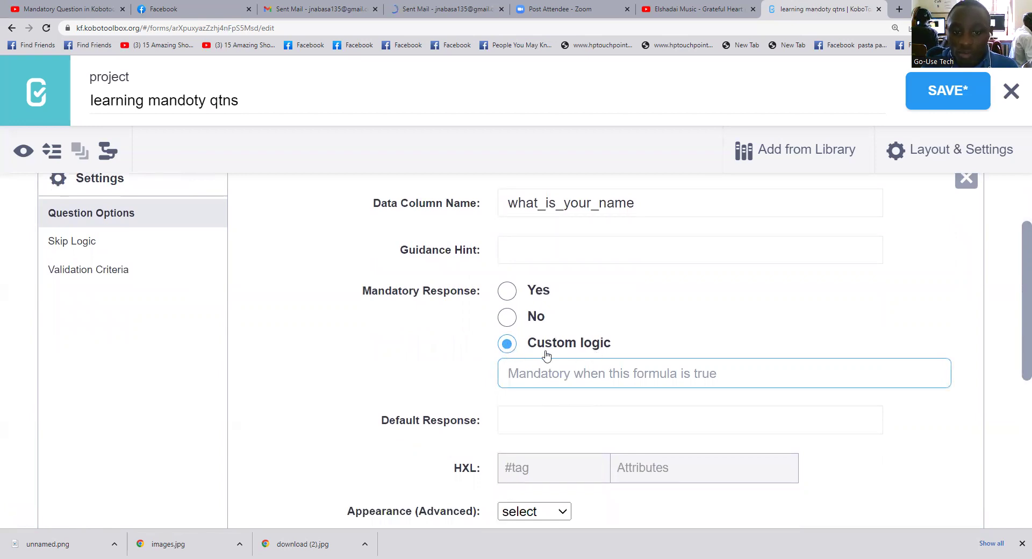
{"action": "left_click", "coordinate": [537, 385]}
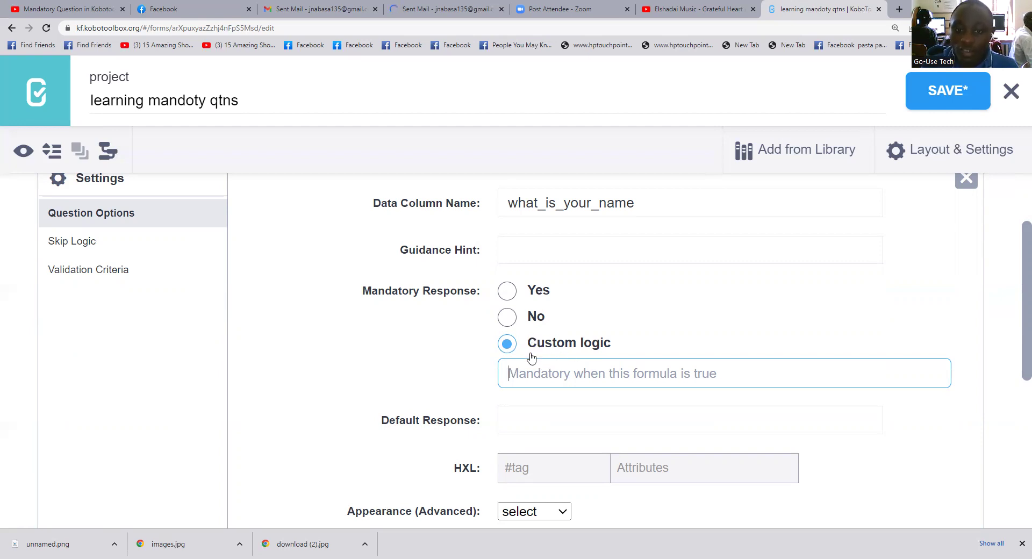
{"action": "scroll", "coordinate": [551, 343], "scroll_direction": "down", "scroll_amount": 4}
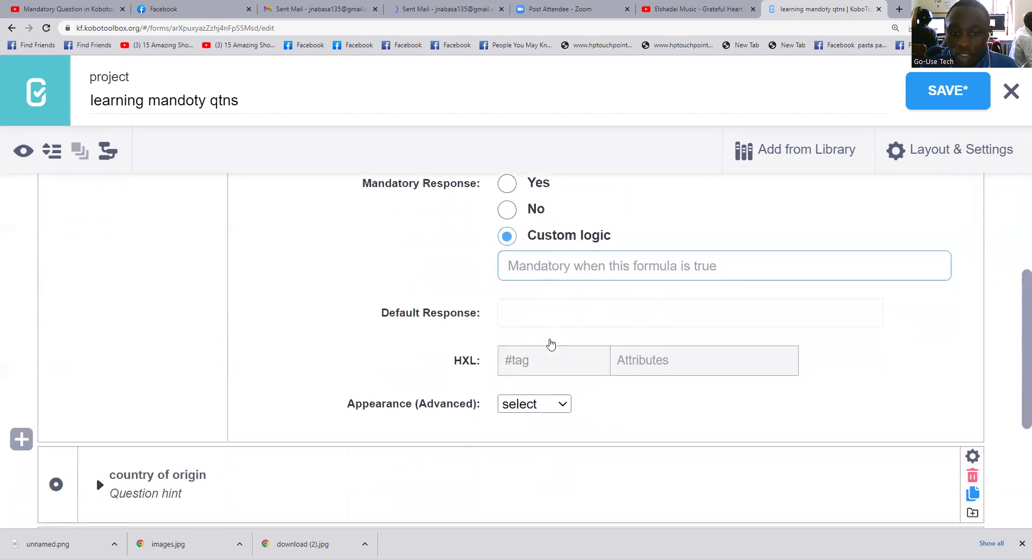
{"action": "scroll", "coordinate": [550, 344], "scroll_direction": "up", "scroll_amount": 6}
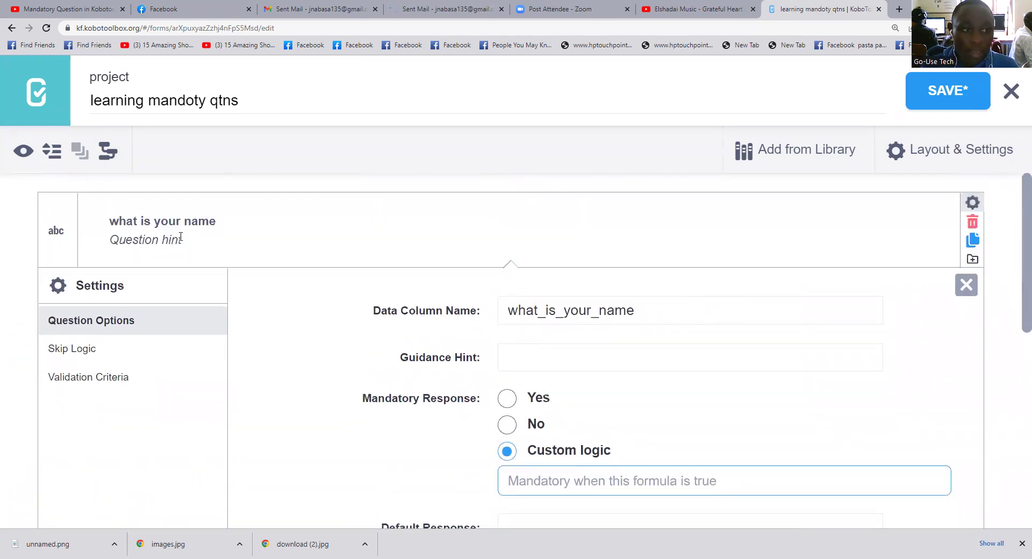
Step: Set Mandatory Response of the "what is your name" question to Yes and close its settings
{"action": "left_click", "coordinate": [507, 397]}
{"action": "left_click", "coordinate": [971, 204]}
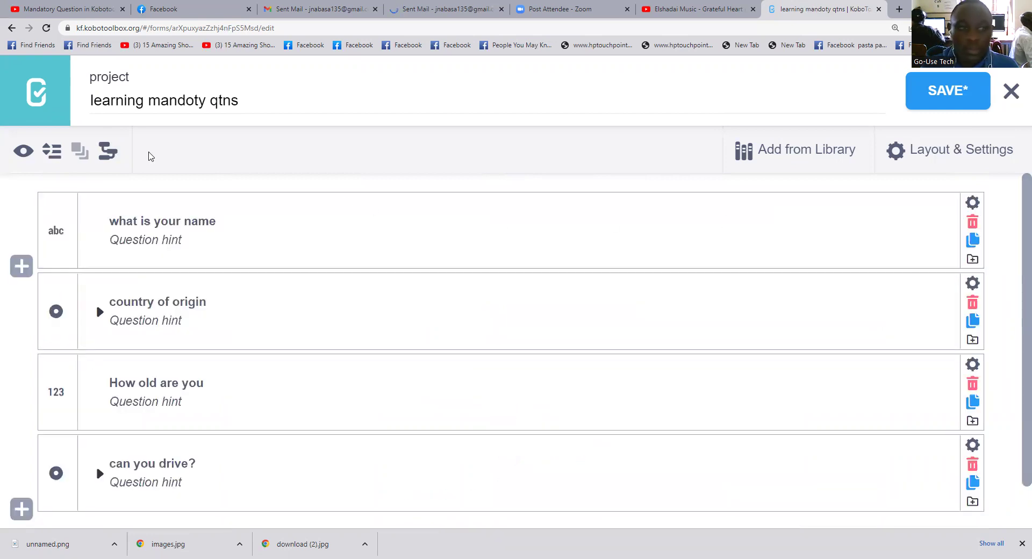
{"action": "left_click", "coordinate": [46, 98]}
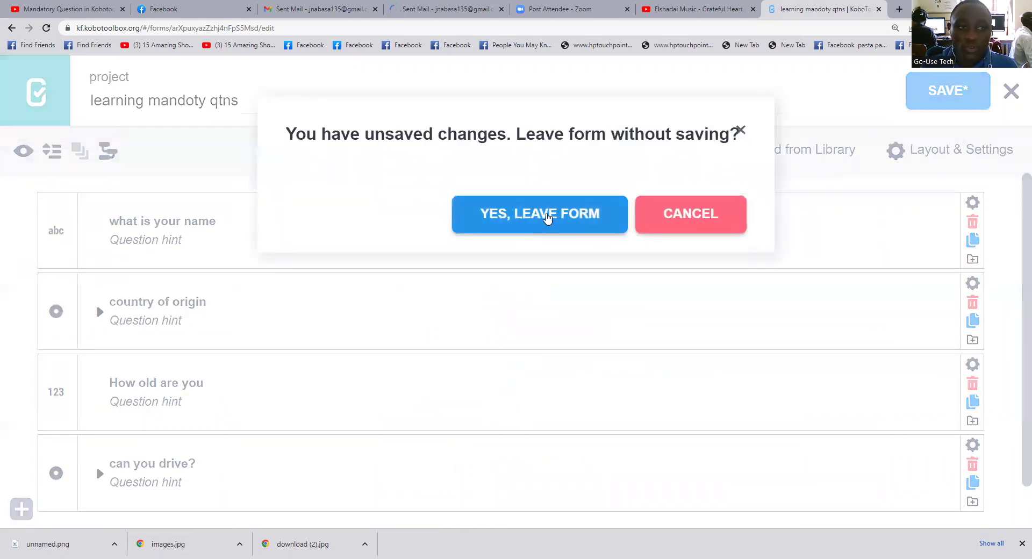
{"action": "left_click", "coordinate": [661, 214]}
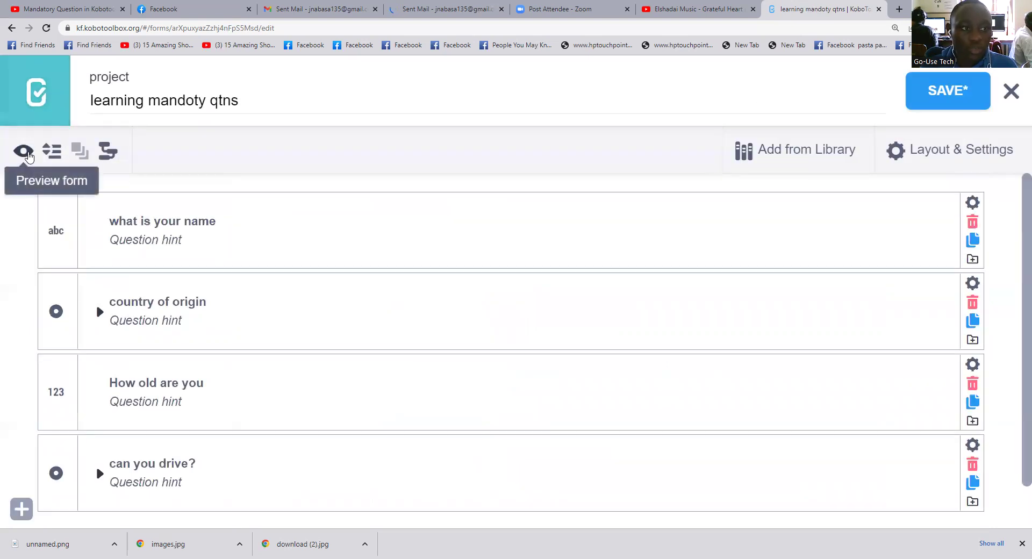
{"action": "left_click", "coordinate": [24, 153]}
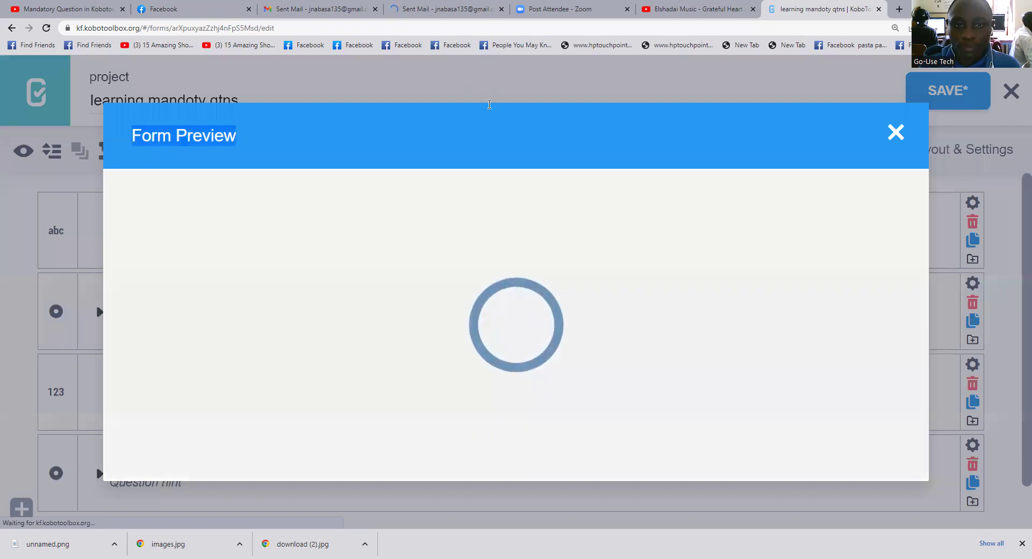
{"action": "left_click", "coordinate": [464, 79]}
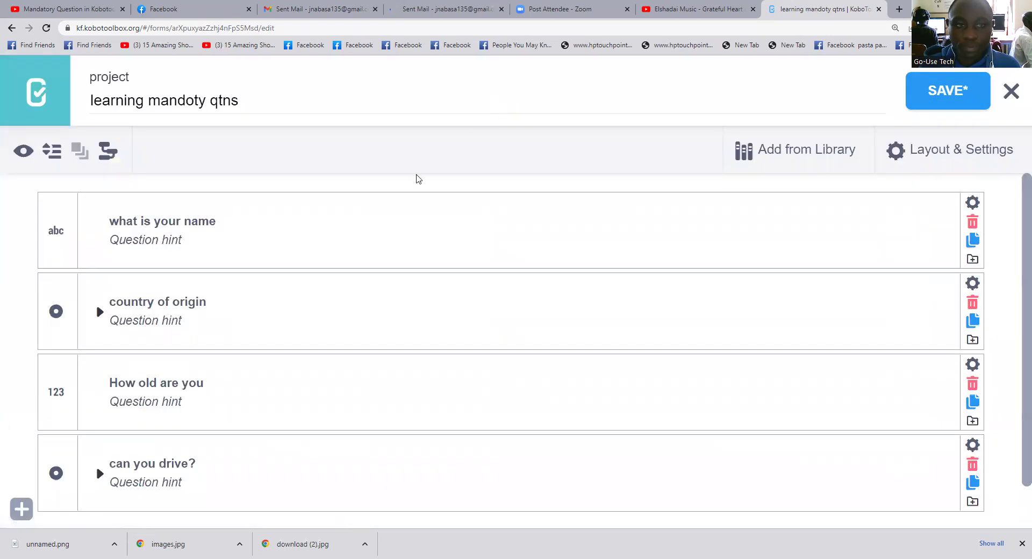
Step: Open the form preview and enter a first name as the answer to "what is your name"
{"action": "left_click", "coordinate": [23, 151]}
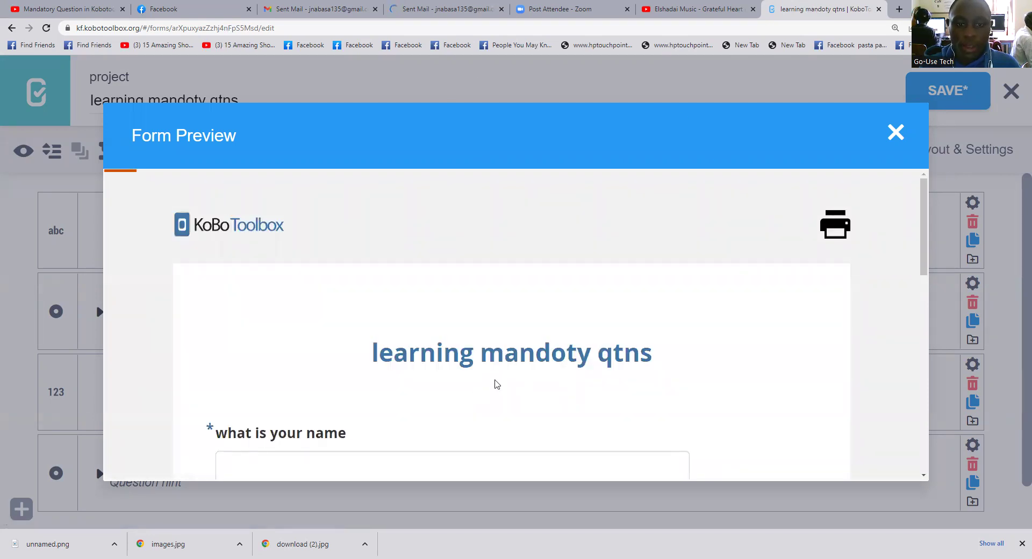
{"action": "scroll", "coordinate": [527, 387], "scroll_direction": "down", "scroll_amount": 3}
{"action": "scroll", "coordinate": [260, 352], "scroll_direction": "up", "scroll_amount": 1}
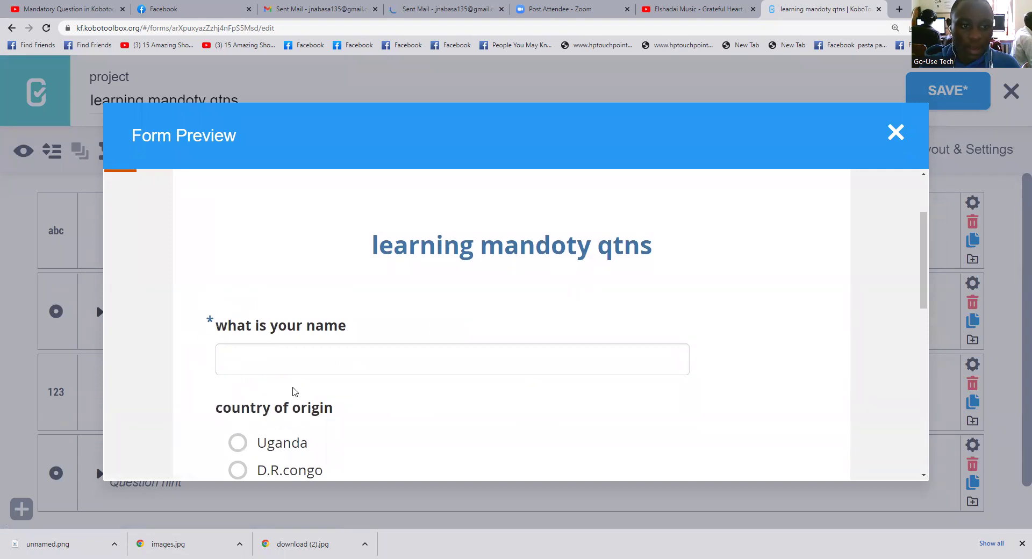
{"action": "left_click", "coordinate": [321, 366]}
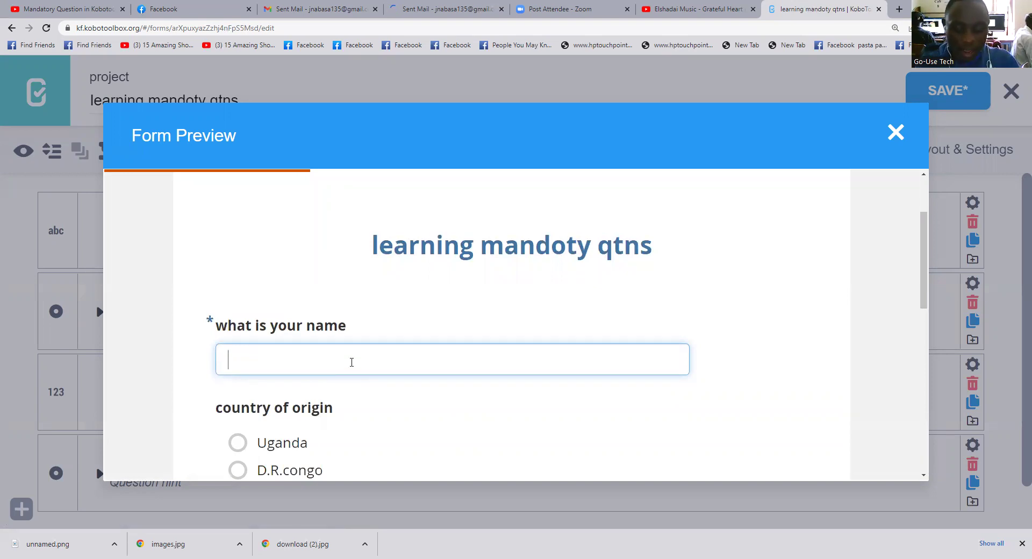
{"action": "type", "text": "th"}
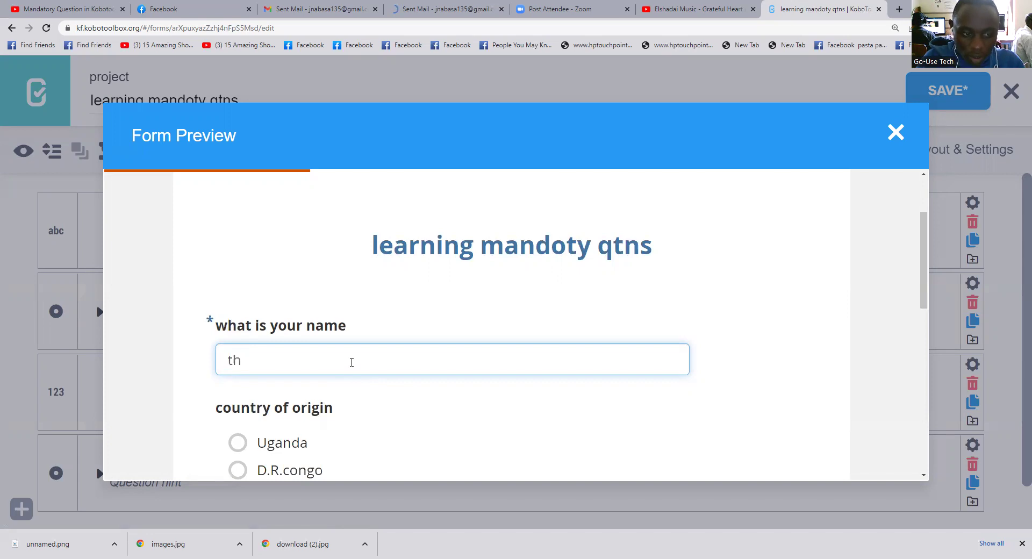
{"action": "key", "text": "BackSpace"}
{"action": "key", "text": "BackSpace"}
{"action": "type", "text": "Jonathan"}
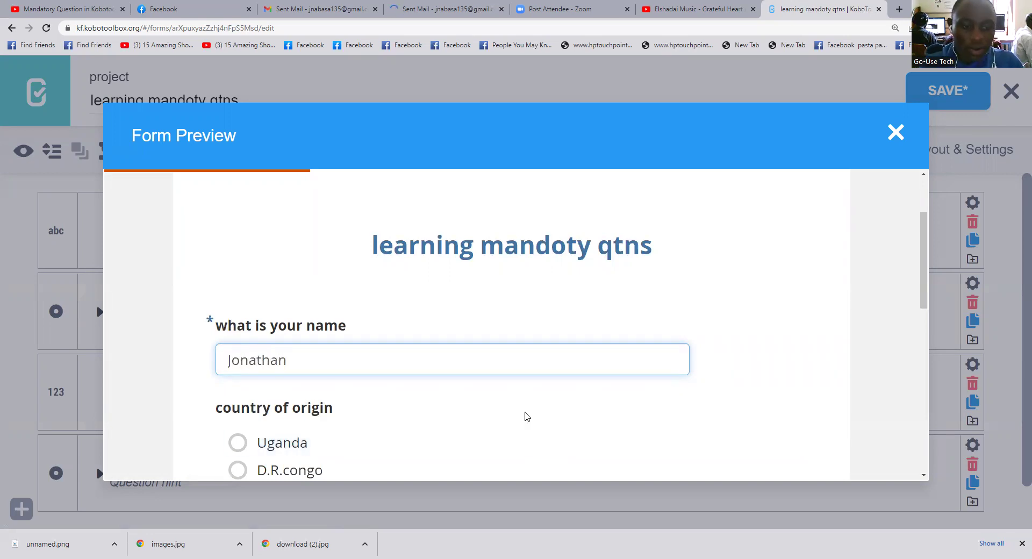
Step: Validate the previewed form with only the name question answered, and dismiss the result message
{"action": "scroll", "coordinate": [491, 421], "scroll_direction": "down", "scroll_amount": 2}
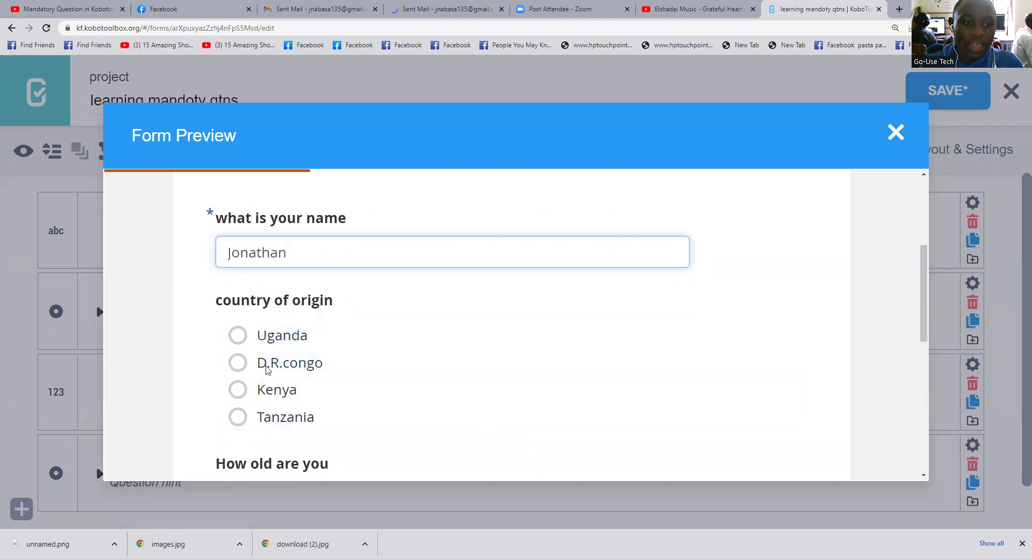
{"action": "scroll", "coordinate": [279, 422], "scroll_direction": "down", "scroll_amount": 4}
{"action": "scroll", "coordinate": [279, 421], "scroll_direction": "up", "scroll_amount": 2}
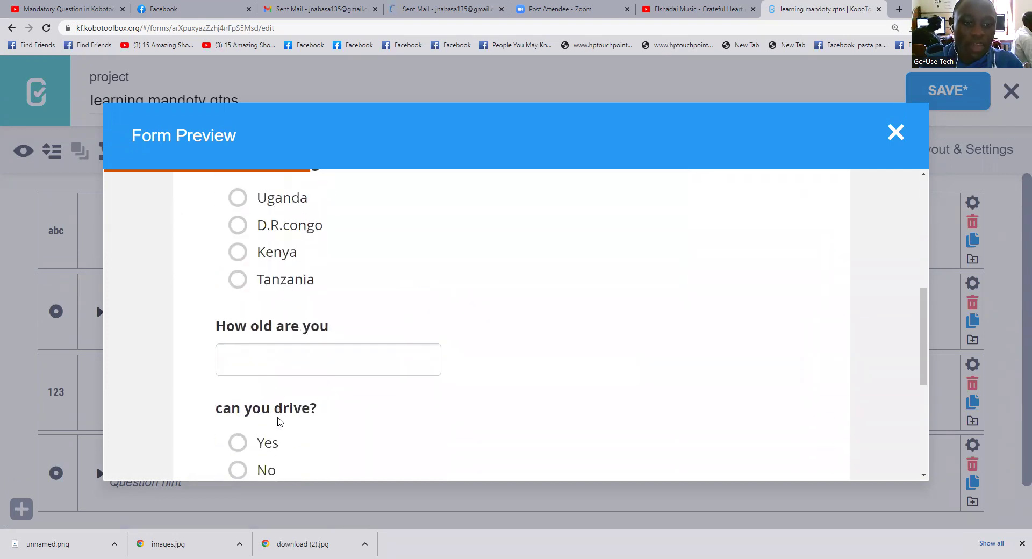
{"action": "scroll", "coordinate": [279, 421], "scroll_direction": "down", "scroll_amount": 5}
{"action": "left_click", "coordinate": [488, 337]}
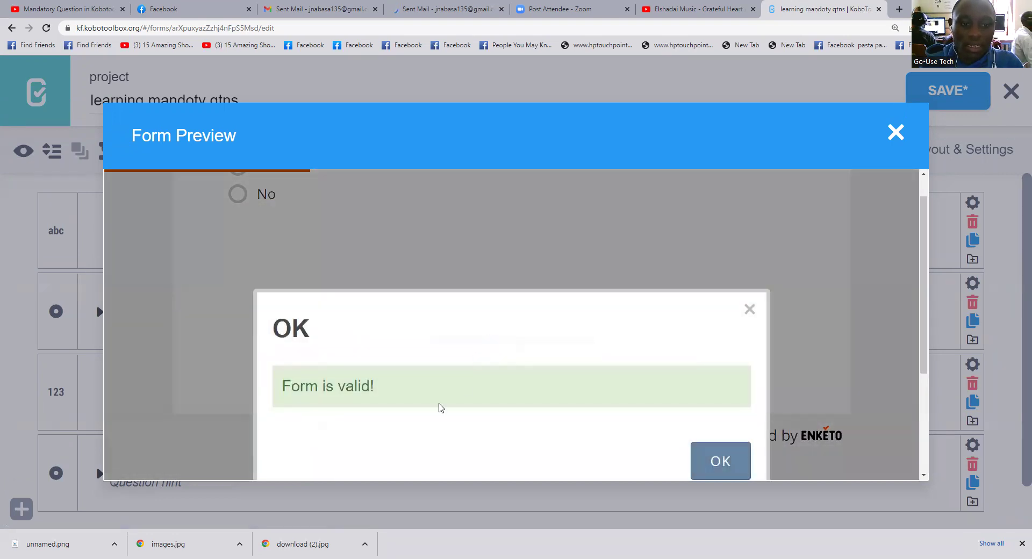
{"action": "left_click", "coordinate": [750, 309]}
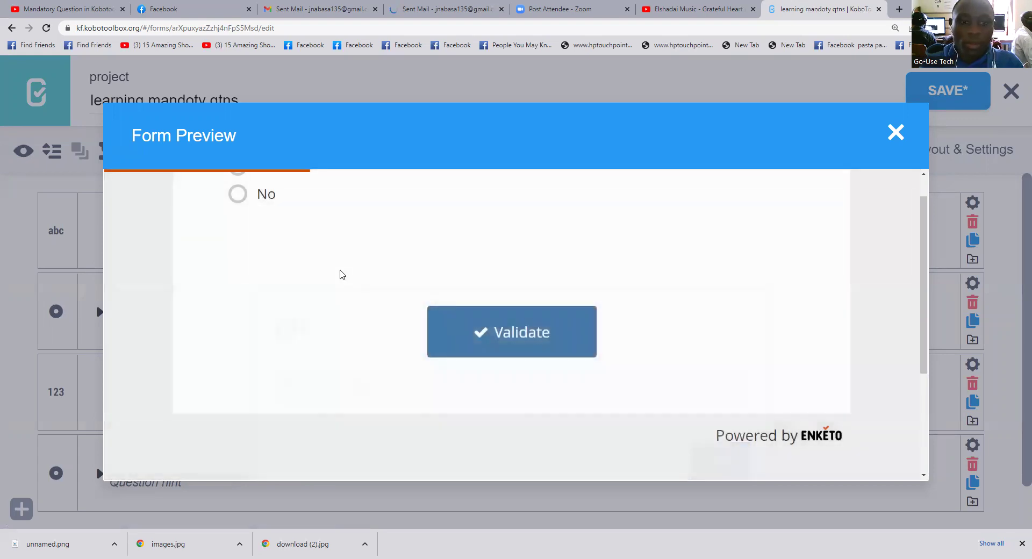
Step: Clear the "what is your name" answer in the preview to test the mandatory response rule
{"action": "scroll", "coordinate": [436, 294], "scroll_direction": "up", "scroll_amount": 6}
{"action": "scroll", "coordinate": [436, 294], "scroll_direction": "up", "scroll_amount": 4}
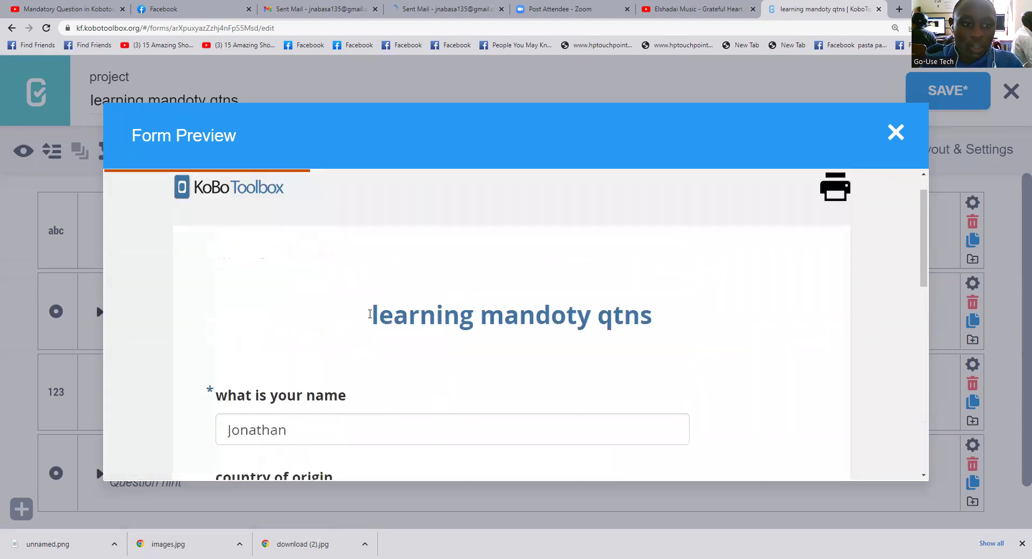
{"action": "scroll", "coordinate": [327, 396], "scroll_direction": "down", "scroll_amount": 2}
{"action": "left_click_drag", "start_coordinate": [299, 324], "coordinate": [211, 326]}
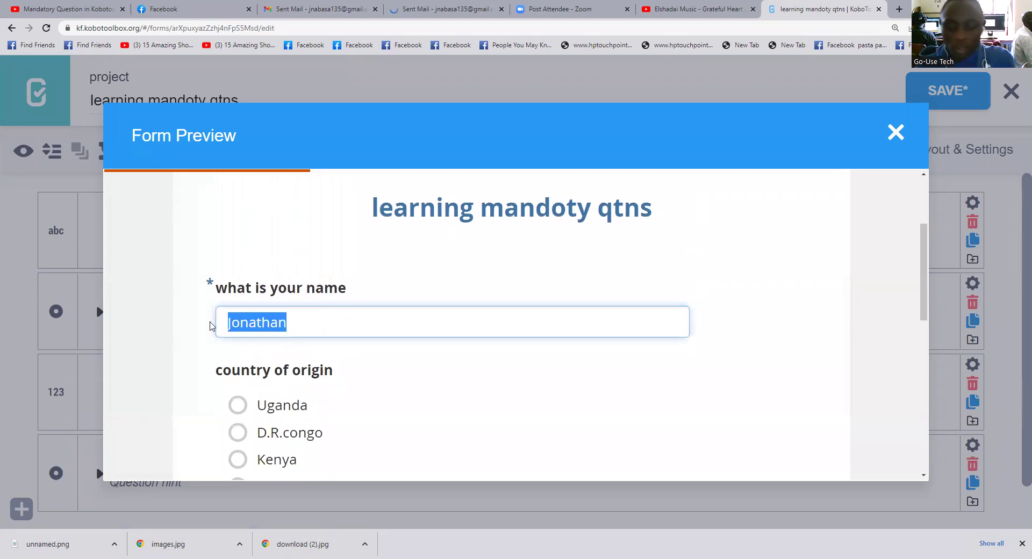
{"action": "key", "text": "BackSpace"}
{"action": "scroll", "coordinate": [285, 361], "scroll_direction": "down", "scroll_amount": 2}
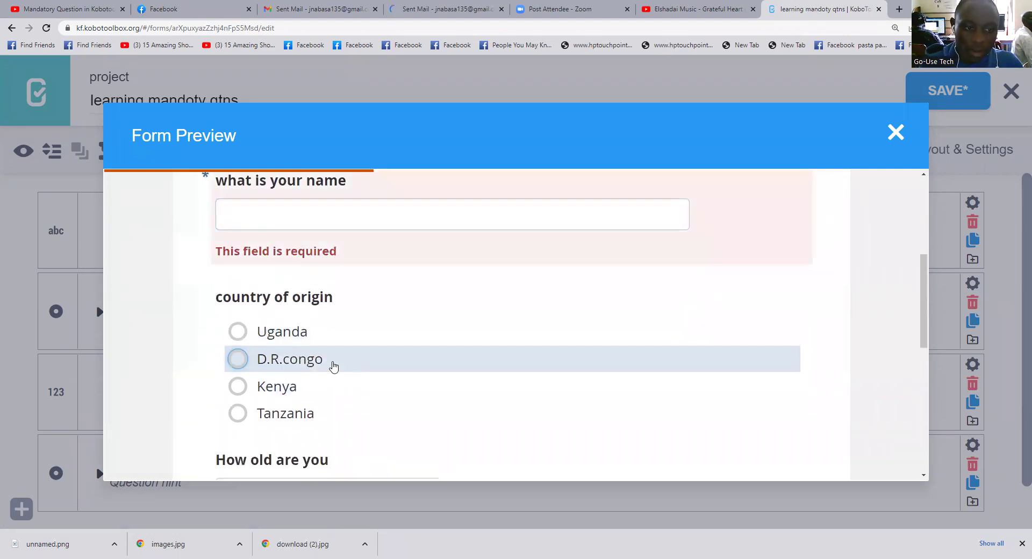
{"action": "scroll", "coordinate": [333, 365], "scroll_direction": "up", "scroll_amount": 2}
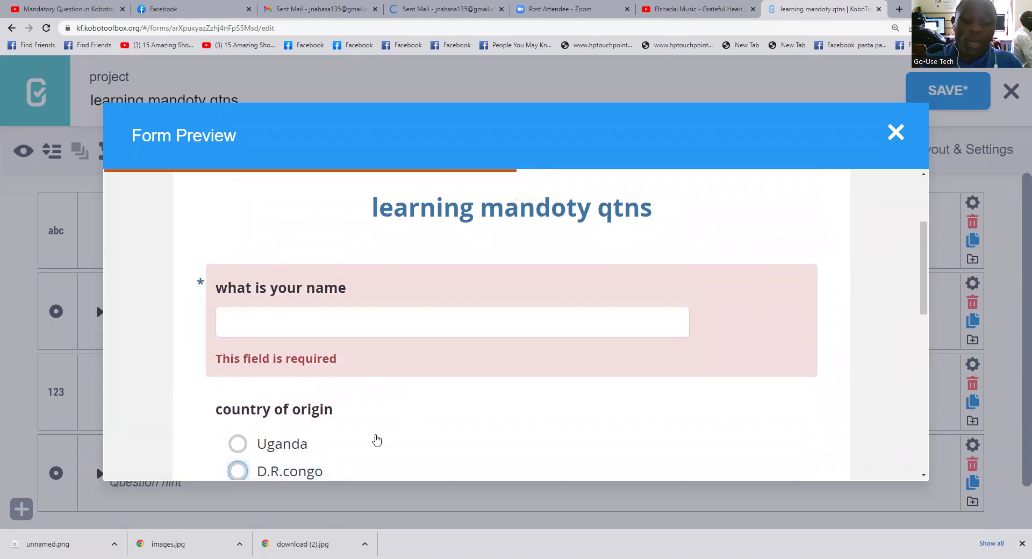
Step: Choose "D.R.congo" as the country of origin in the preview, review the empty name question and close the preview
{"action": "scroll", "coordinate": [381, 438], "scroll_direction": "down", "scroll_amount": 1}
{"action": "scroll", "coordinate": [382, 437], "scroll_direction": "down", "scroll_amount": 3}
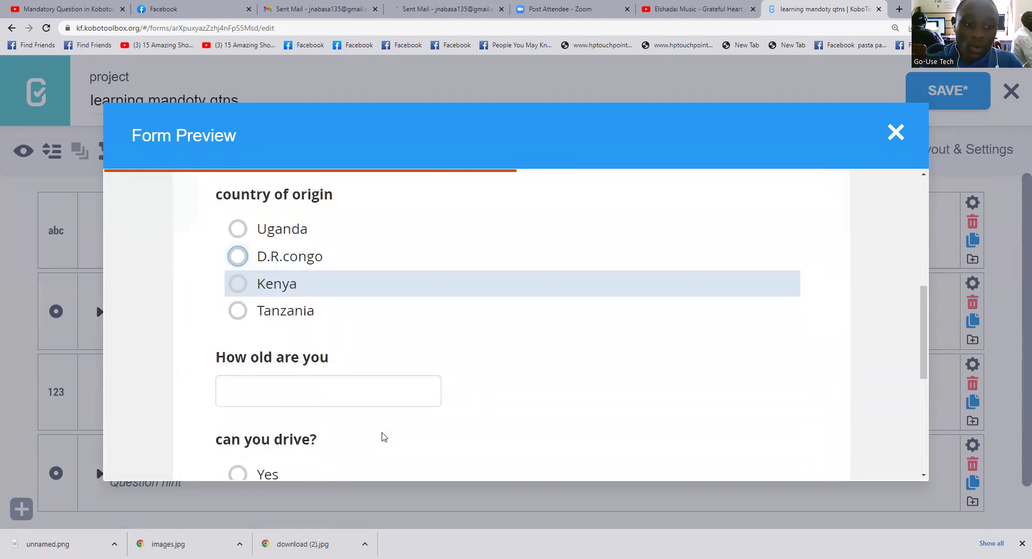
{"action": "scroll", "coordinate": [369, 428], "scroll_direction": "up", "scroll_amount": 3}
{"action": "left_click", "coordinate": [343, 419]}
{"action": "scroll", "coordinate": [323, 418], "scroll_direction": "down", "scroll_amount": 2}
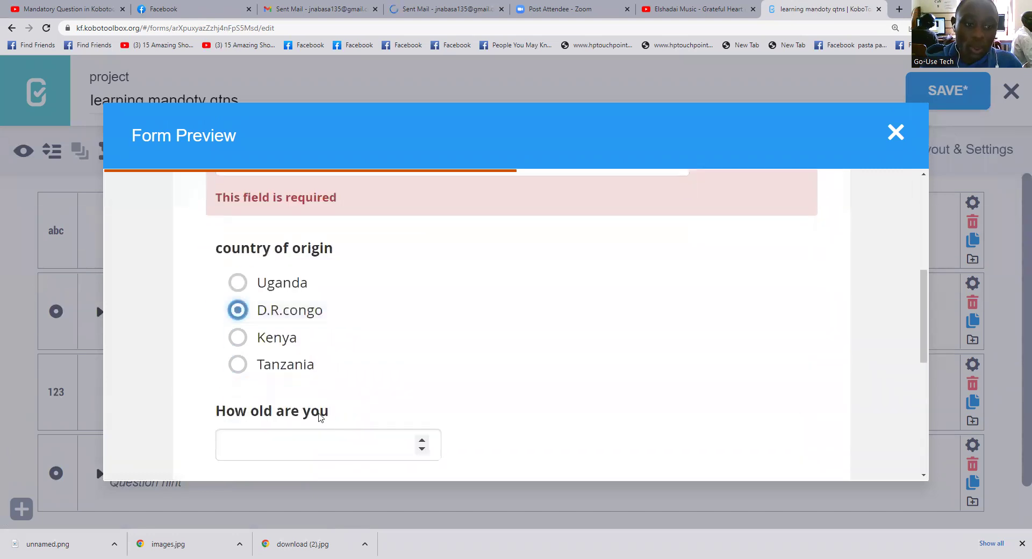
{"action": "scroll", "coordinate": [319, 416], "scroll_direction": "up", "scroll_amount": 4}
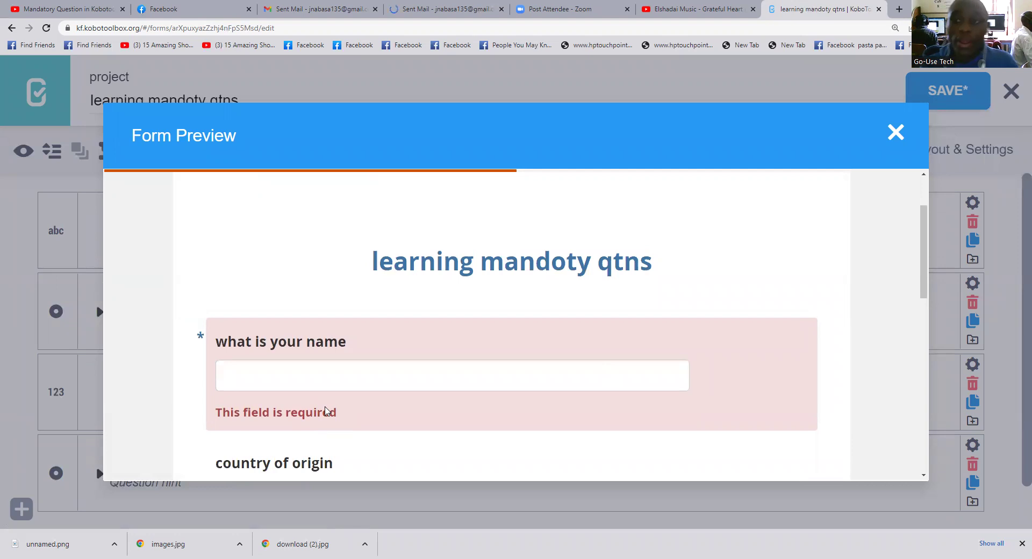
{"action": "scroll", "coordinate": [559, 446], "scroll_direction": "up", "scroll_amount": 2}
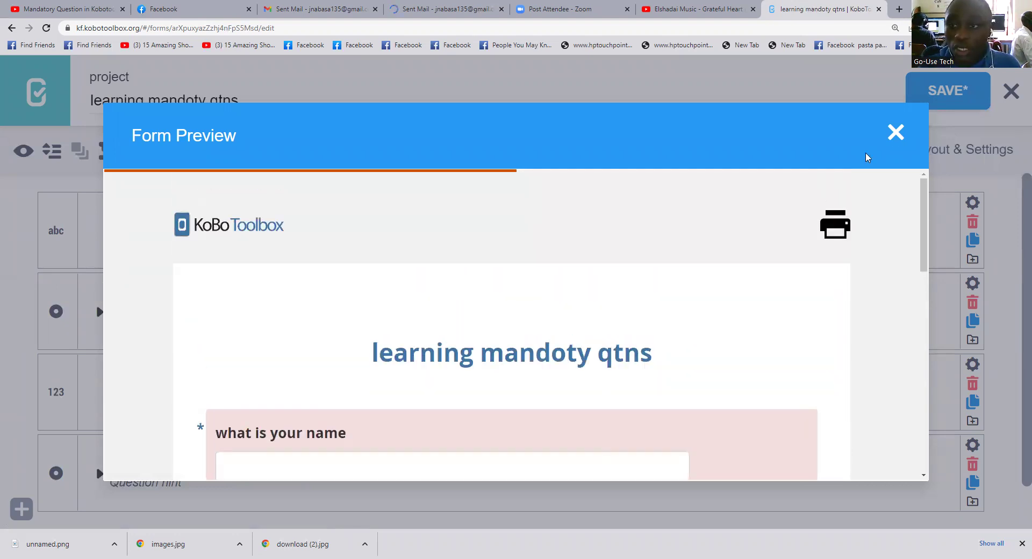
{"action": "left_click", "coordinate": [895, 133]}
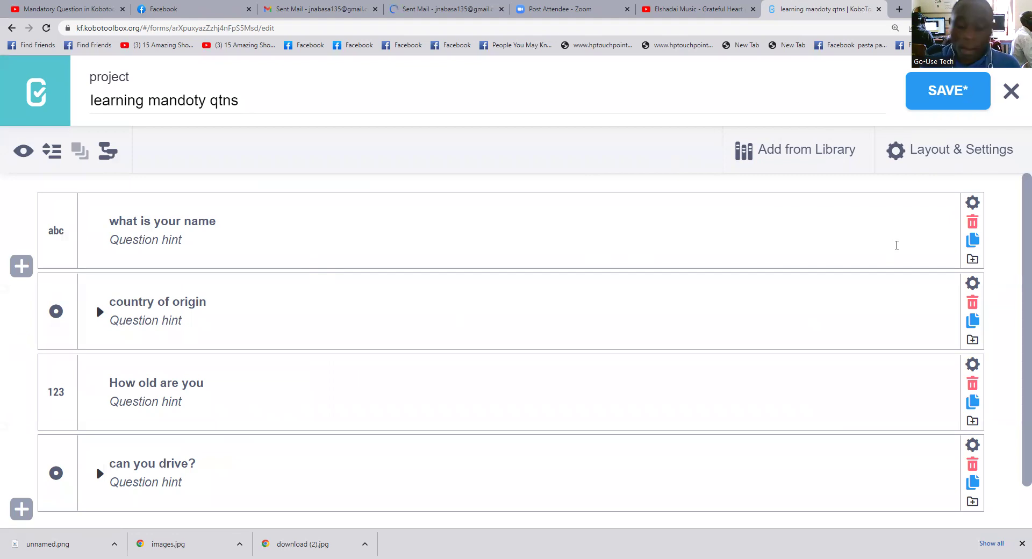
Step: Open the settings of the "can you drive?" question and set Mandatory Response to Custom logic
{"action": "scroll", "coordinate": [723, 405], "scroll_direction": "down", "scroll_amount": 1}
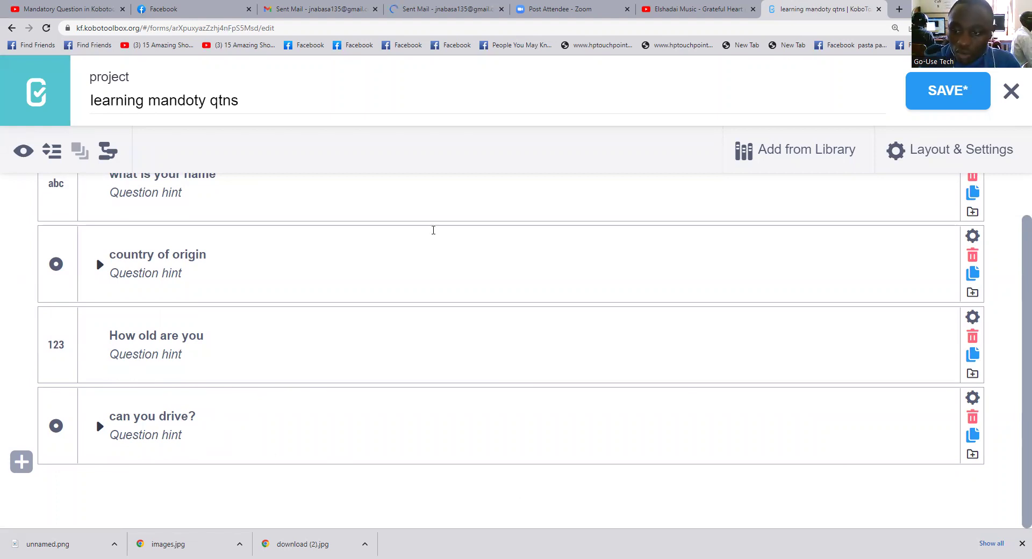
{"action": "left_click", "coordinate": [972, 398]}
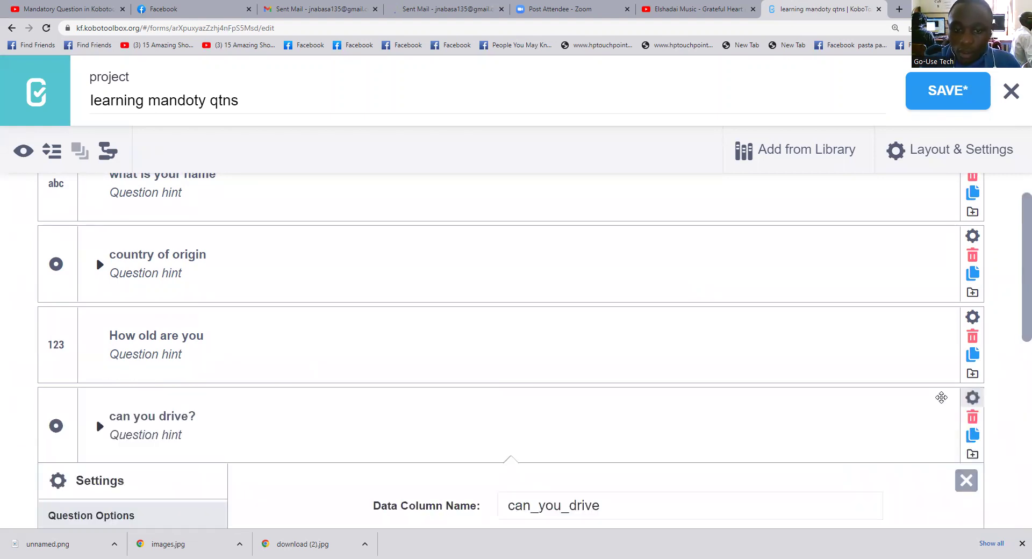
{"action": "scroll", "coordinate": [821, 398], "scroll_direction": "down", "scroll_amount": 3}
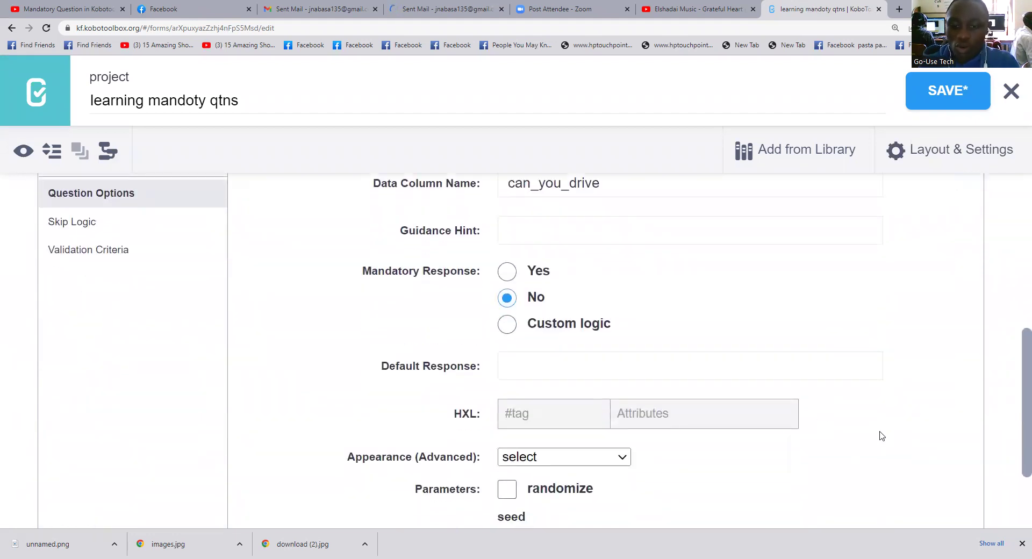
{"action": "left_click", "coordinate": [513, 323]}
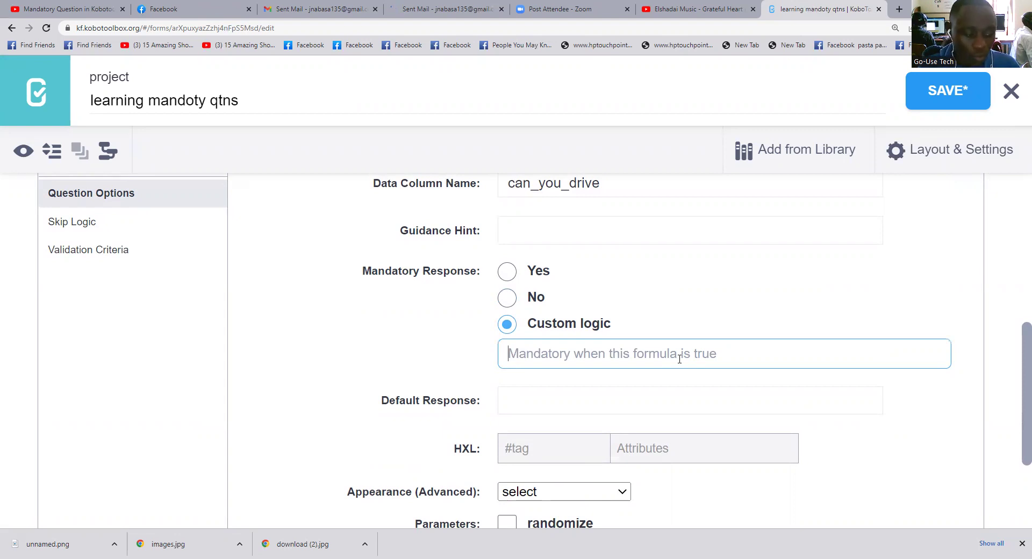
{"action": "scroll", "coordinate": [679, 359], "scroll_direction": "up", "scroll_amount": 6}
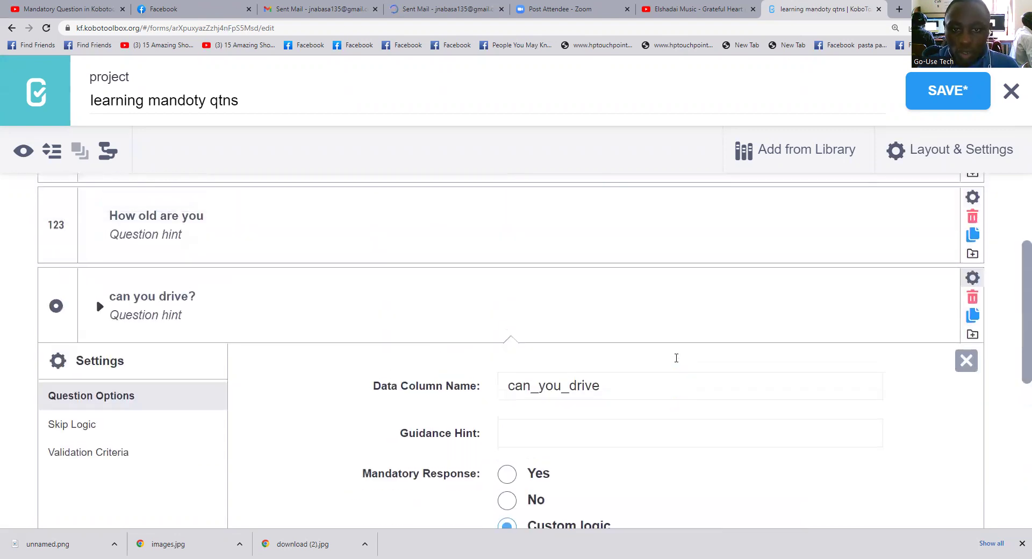
Step: Copy the data column name from the settings of the "How old are you" question
{"action": "scroll", "coordinate": [676, 356], "scroll_direction": "down", "scroll_amount": 1}
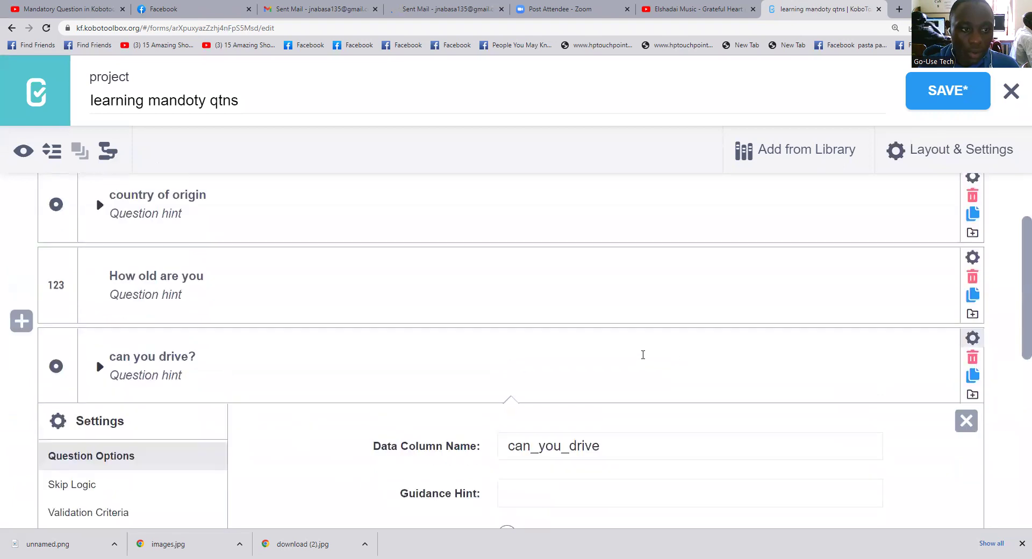
{"action": "left_click", "coordinate": [973, 265]}
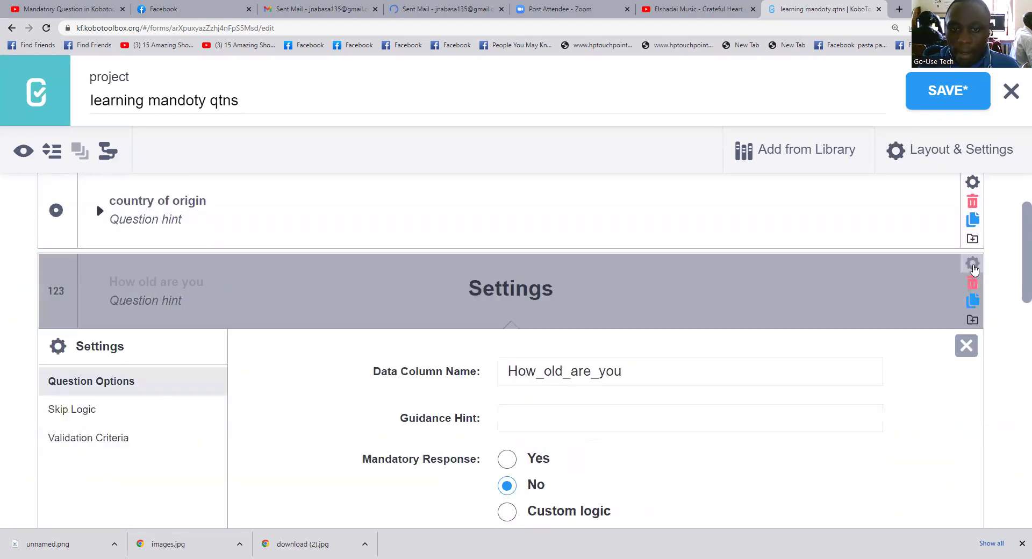
{"action": "left_click_drag", "start_coordinate": [632, 371], "coordinate": [501, 359]}
{"action": "key", "text": "ctrl+c"}
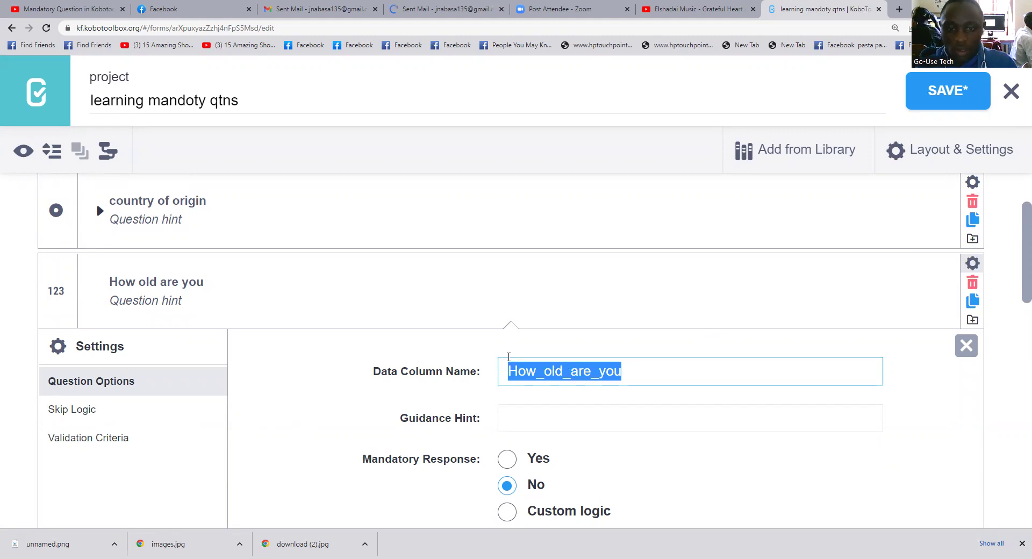
{"action": "left_click", "coordinate": [973, 265]}
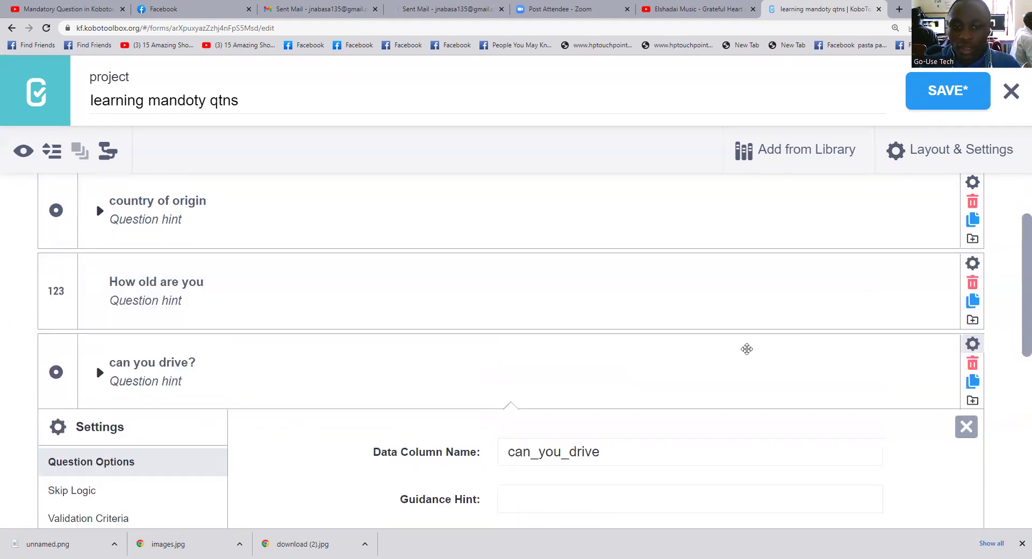
Step: Paste the copied column name How_old_are_you into the custom logic formula of the "can you drive?" question
{"action": "scroll", "coordinate": [744, 348], "scroll_direction": "down", "scroll_amount": 3}
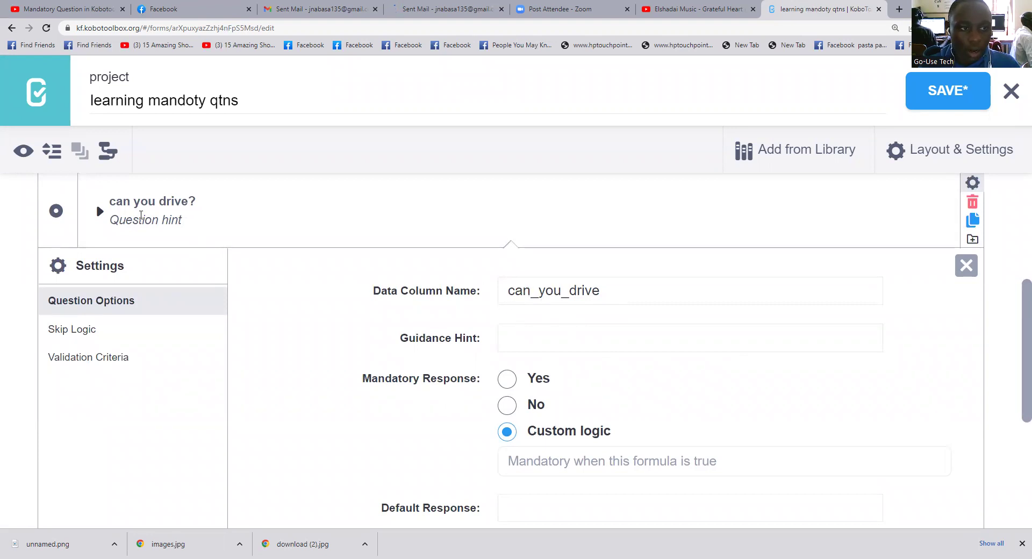
{"action": "scroll", "coordinate": [591, 398], "scroll_direction": "down", "scroll_amount": 2}
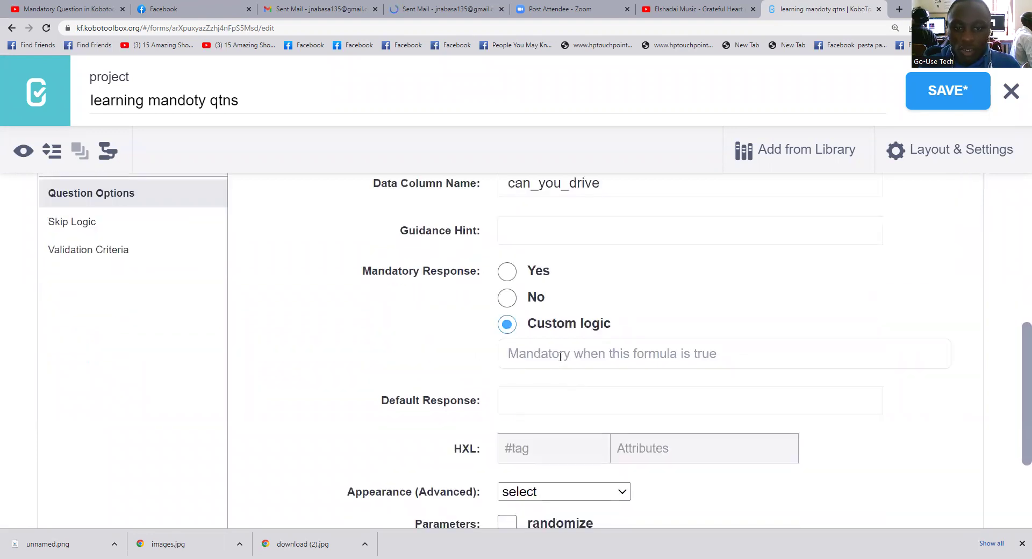
{"action": "left_click", "coordinate": [560, 356]}
{"action": "key", "text": "ctrl+v"}
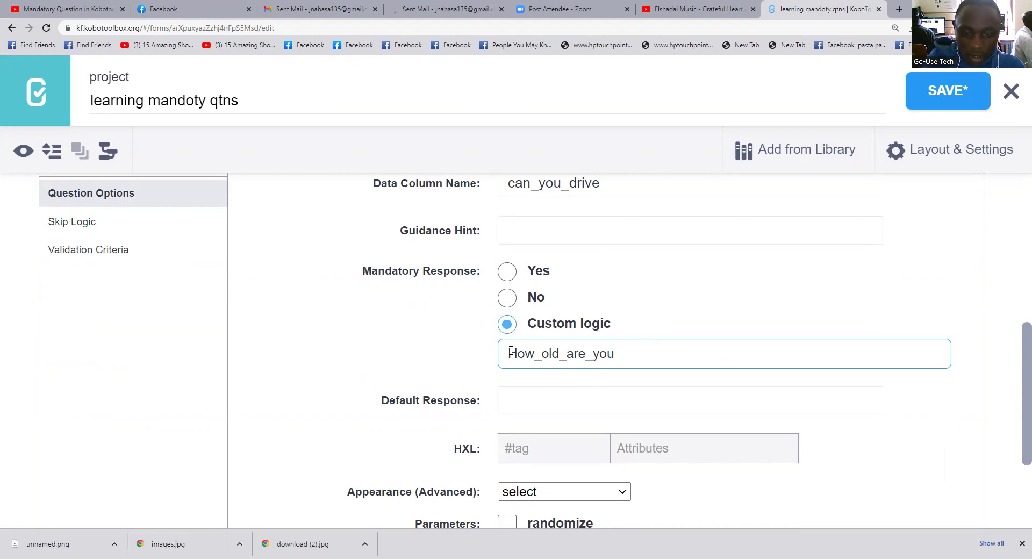
Step: Complete the custom logic formula as ${How_old_are_you}>18 and close the settings of the "can you drive?" question
{"action": "type", "text": "$"}
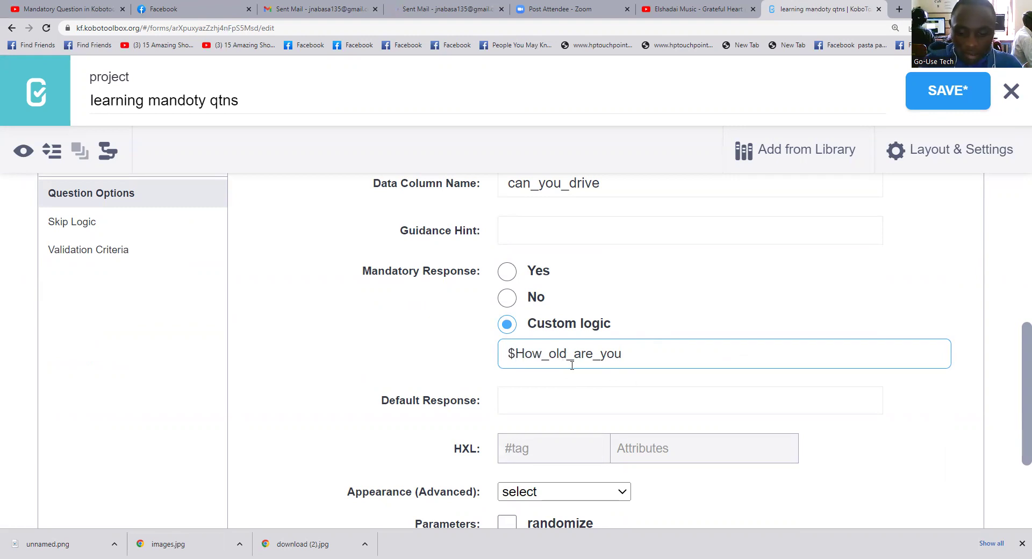
{"action": "type", "text": "{"}
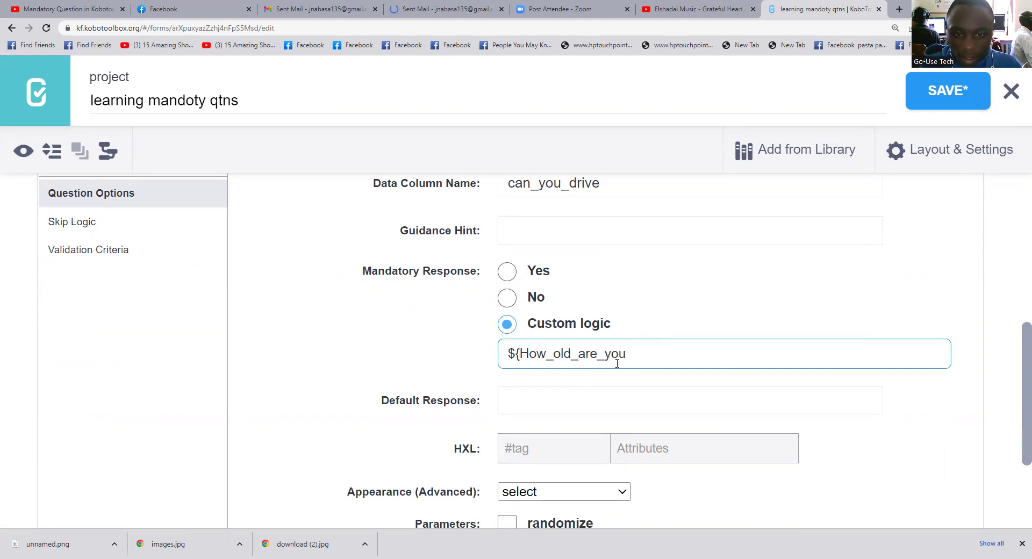
{"action": "left_click", "coordinate": [630, 354]}
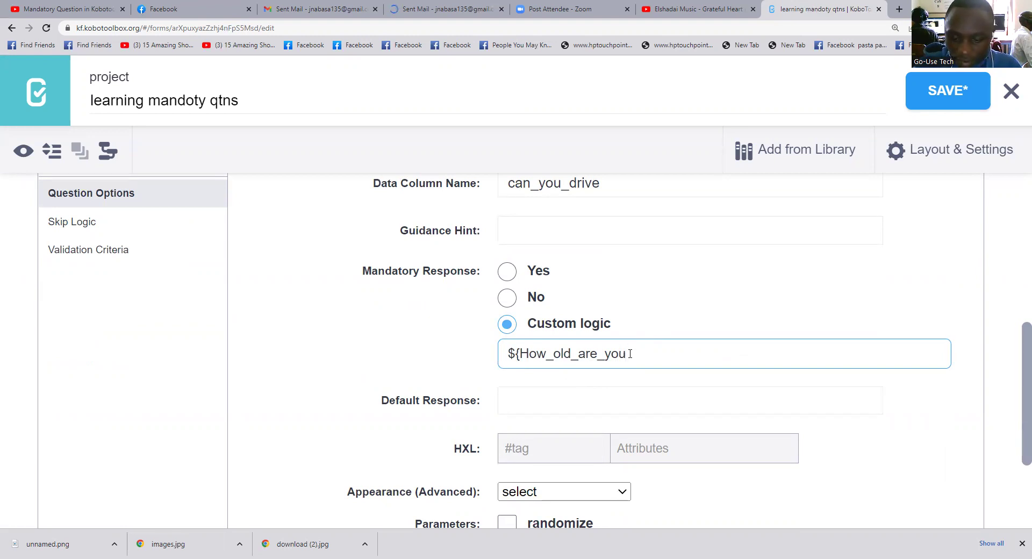
{"action": "type", "text": "}"}
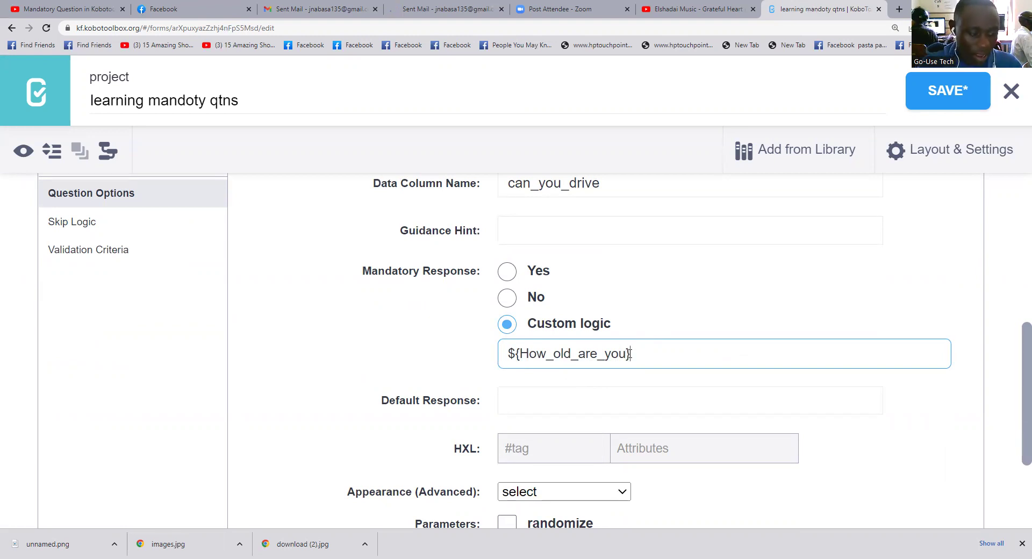
{"action": "type", "text": ">"}
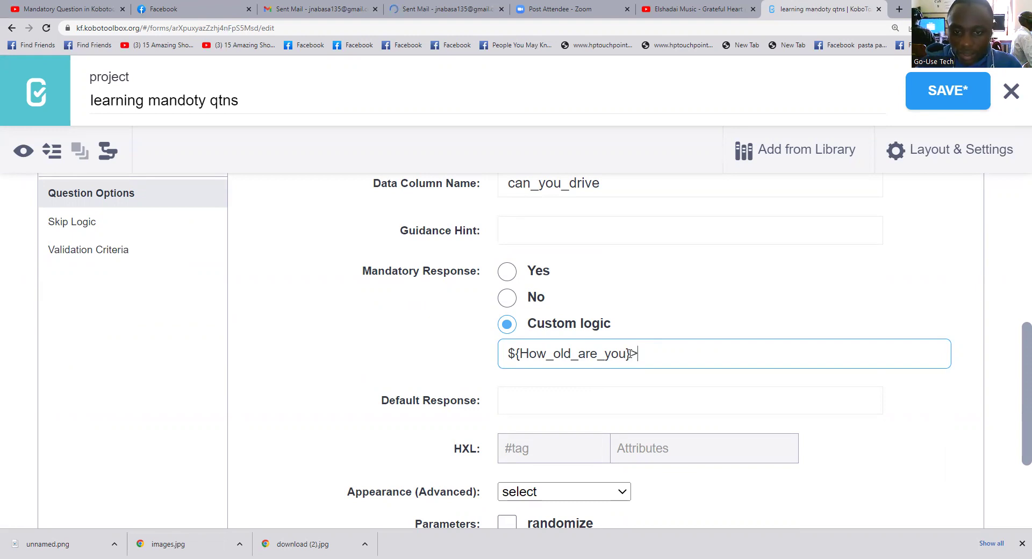
{"action": "type", "text": "18"}
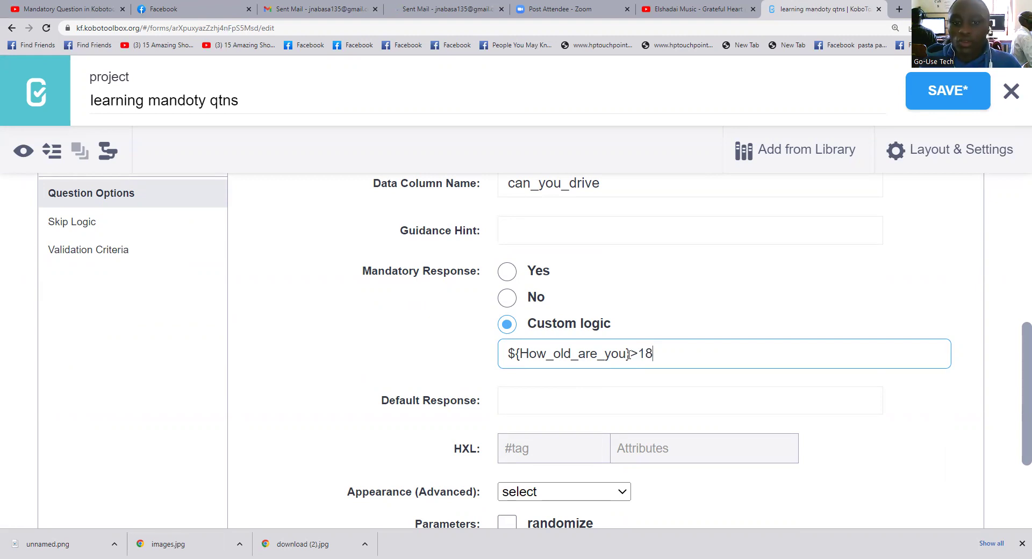
{"action": "left_click_drag", "start_coordinate": [653, 353], "coordinate": [505, 354]}
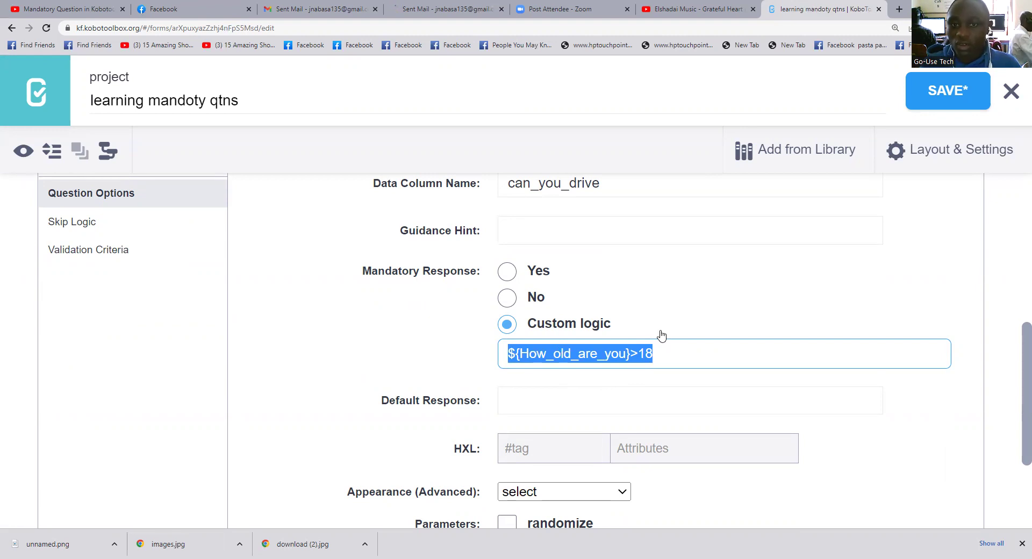
{"action": "scroll", "coordinate": [661, 336], "scroll_direction": "up", "scroll_amount": 2}
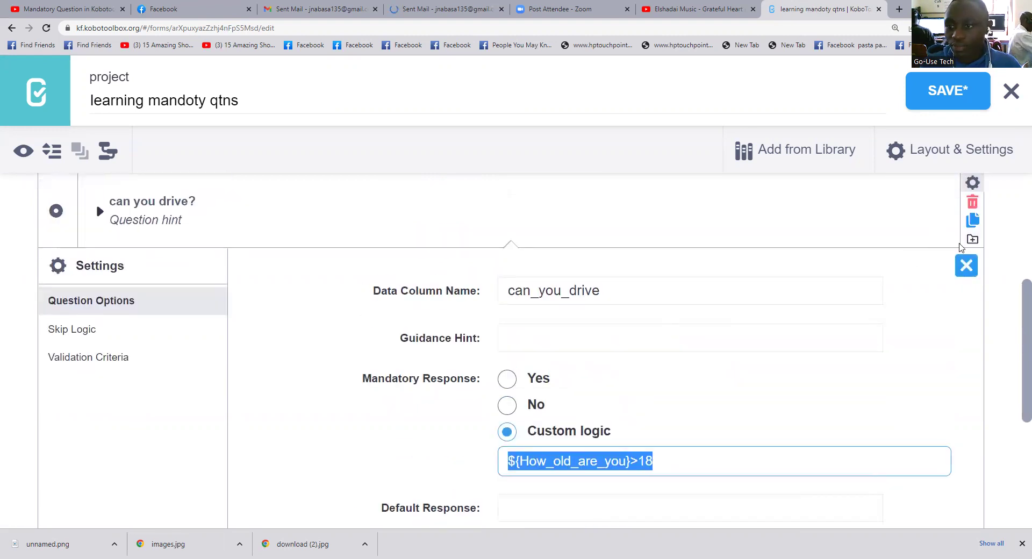
{"action": "left_click", "coordinate": [973, 182]}
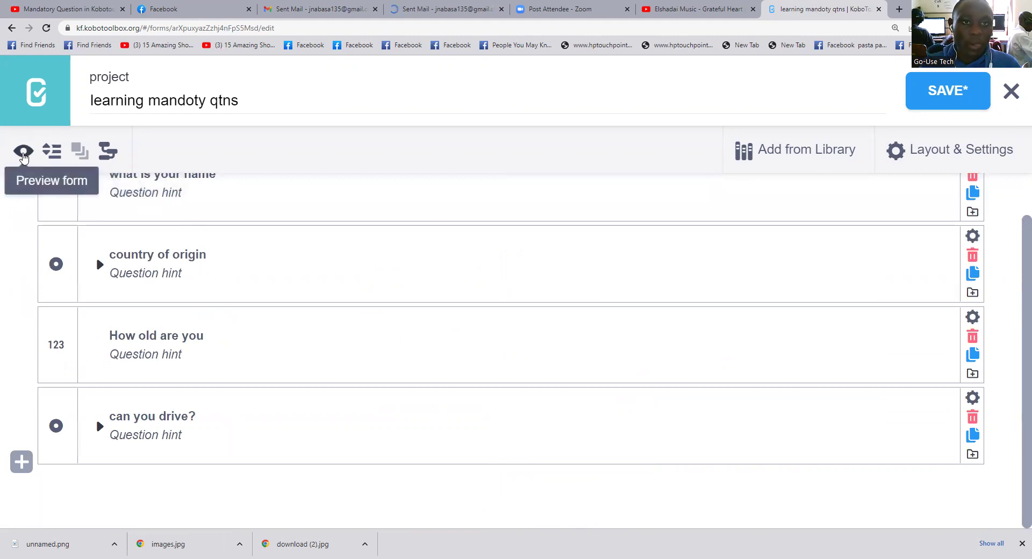
Step: Preview the form and answer "what is your name" with a first name
{"action": "left_click", "coordinate": [24, 154]}
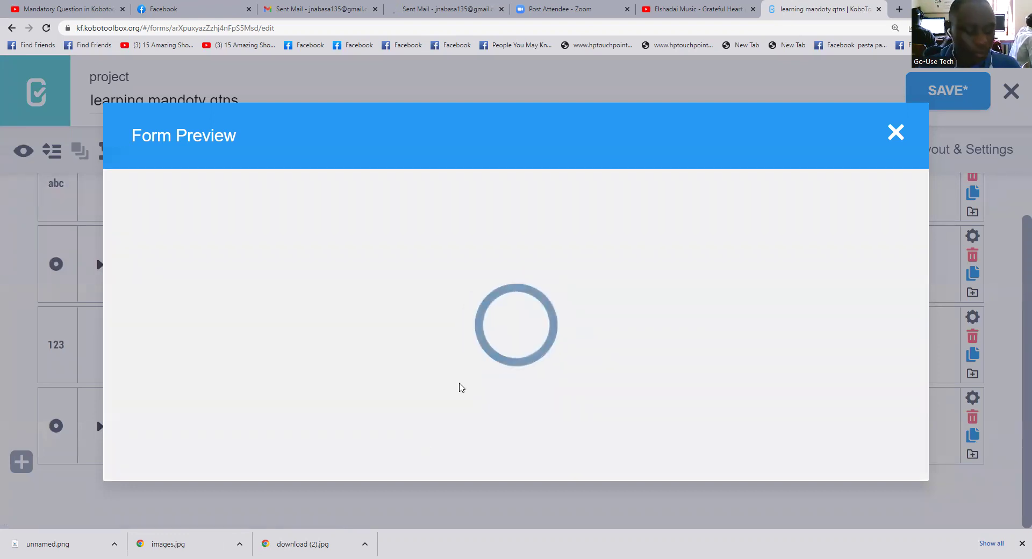
{"action": "scroll", "coordinate": [445, 362], "scroll_direction": "down", "scroll_amount": 3}
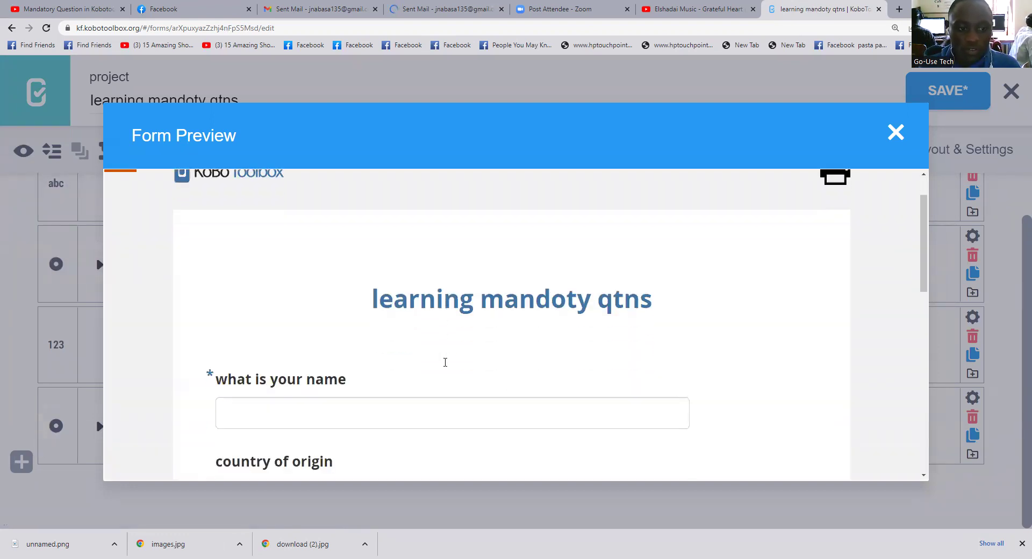
{"action": "left_click", "coordinate": [309, 306]}
{"action": "type", "text": "fdh"}
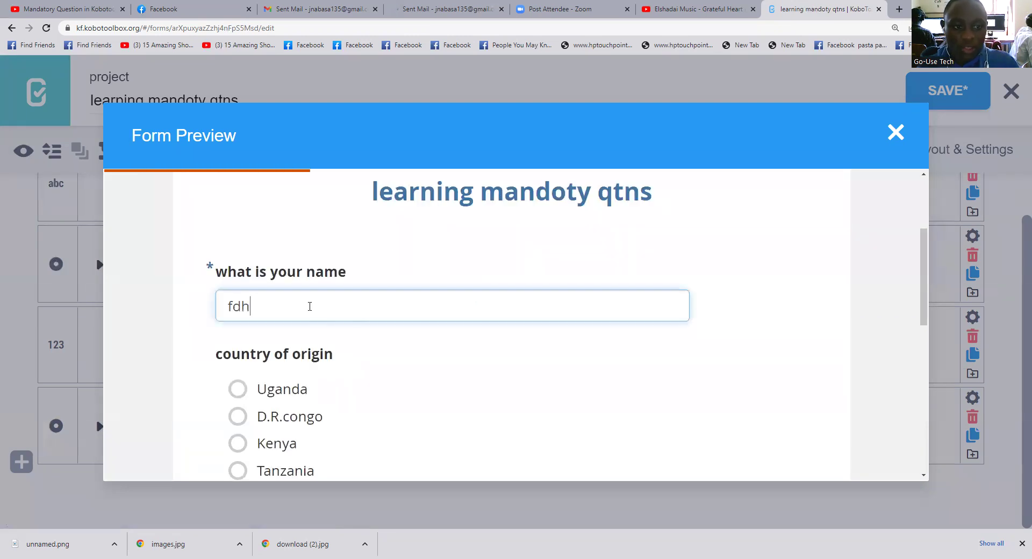
{"action": "key", "text": "BackSpace"}
{"action": "key", "text": "BackSpace"}
{"action": "key", "text": "BackSpace"}
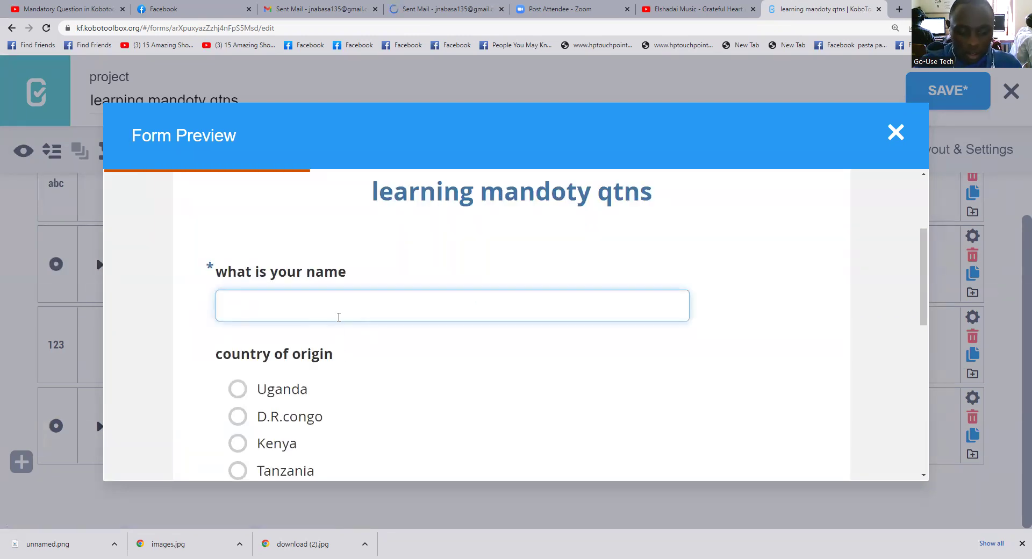
{"action": "type", "text": "jonathan"}
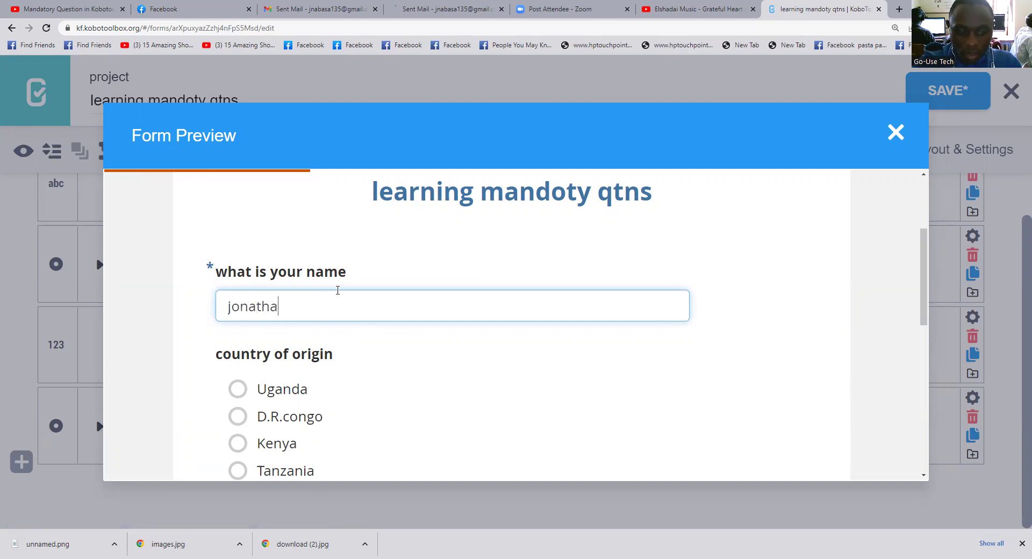
Step: Choose Uganda as the country of origin and enter 12 as the age in the preview
{"action": "left_click", "coordinate": [238, 389]}
{"action": "scroll", "coordinate": [346, 396], "scroll_direction": "down", "scroll_amount": 3}
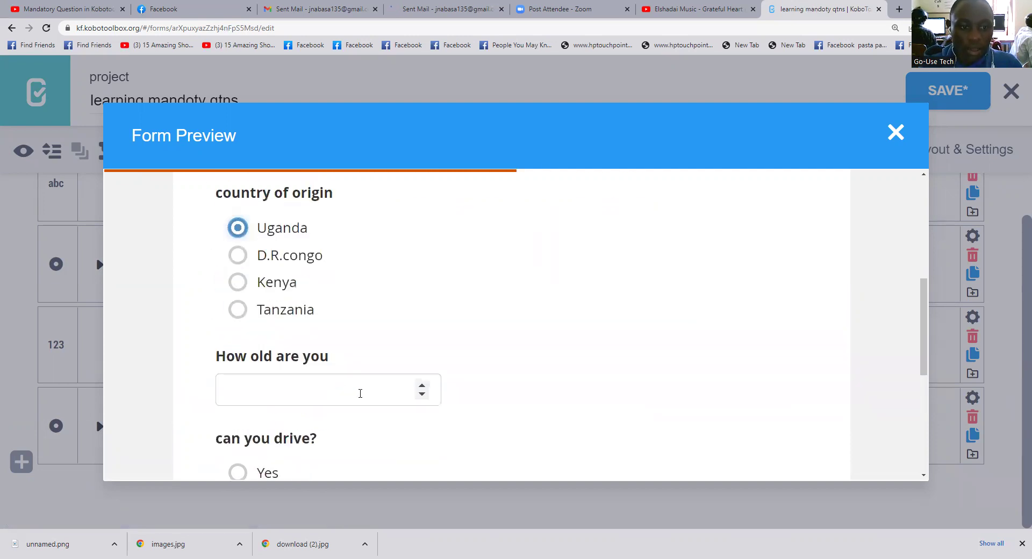
{"action": "left_click", "coordinate": [346, 387]}
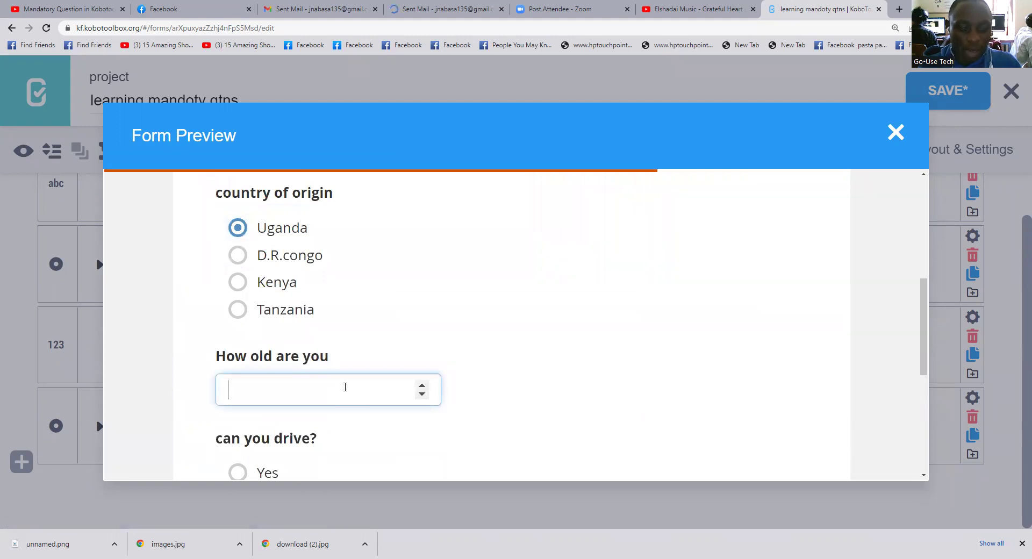
{"action": "type", "text": "12"}
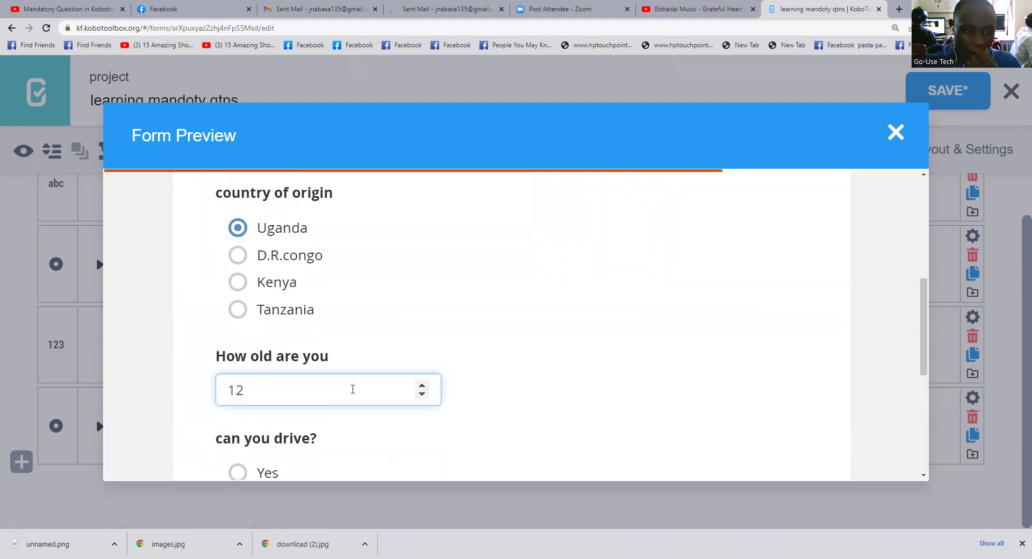
Step: Validate the previewed form with "can you drive?" left unanswered, and dismiss the result message
{"action": "scroll", "coordinate": [353, 389], "scroll_direction": "down", "scroll_amount": 2}
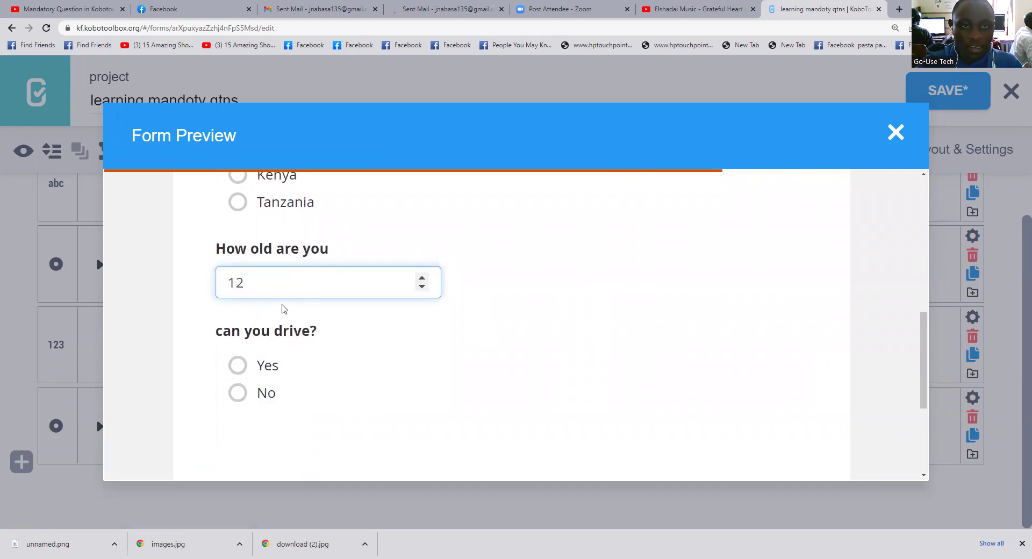
{"action": "scroll", "coordinate": [352, 437], "scroll_direction": "down", "scroll_amount": 2}
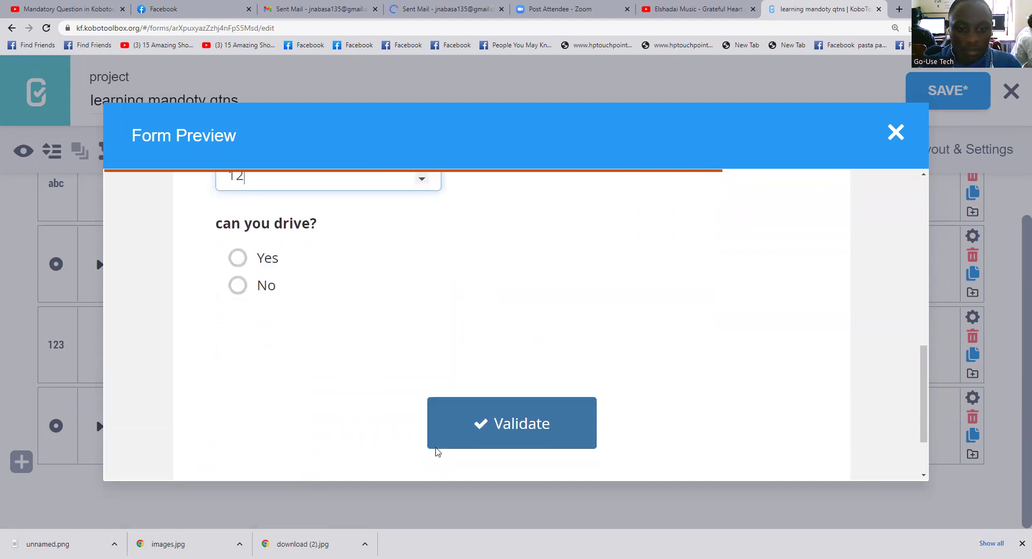
{"action": "left_click", "coordinate": [464, 428]}
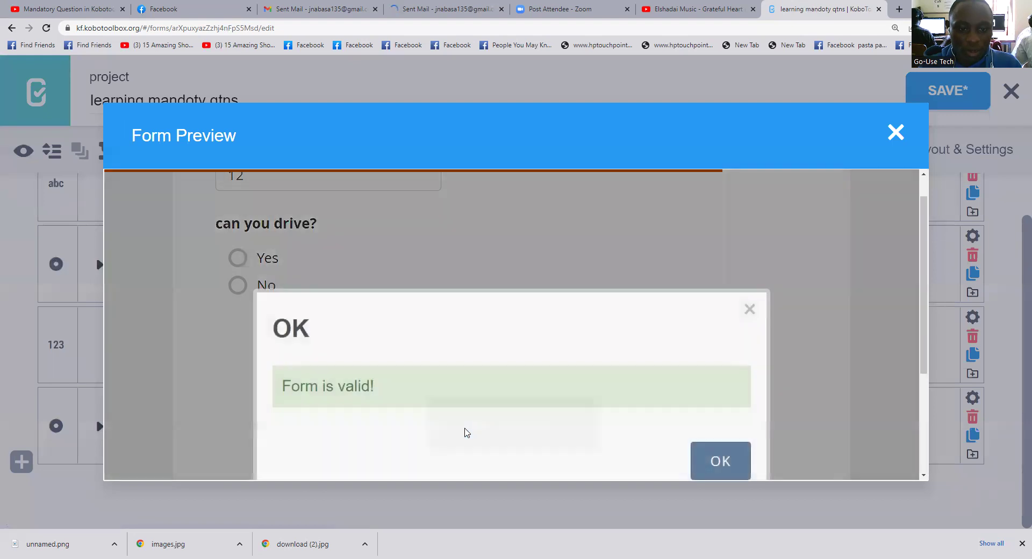
{"action": "left_click", "coordinate": [745, 308]}
Step: Change the previewed "How old are you" answer to 21 and answer "can you drive?" with Yes
{"action": "scroll", "coordinate": [452, 345], "scroll_direction": "up", "scroll_amount": 2}
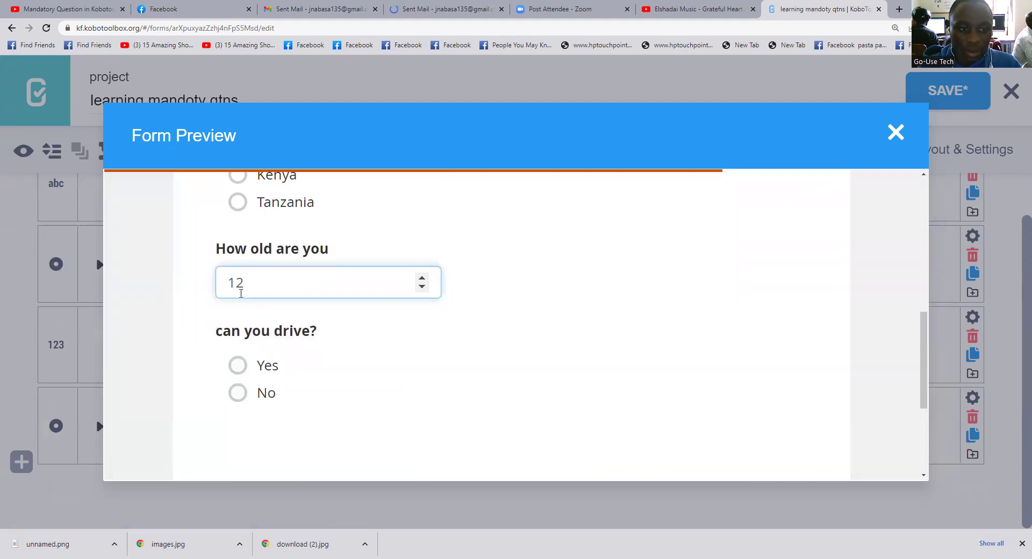
{"action": "key", "text": "BackSpace"}
{"action": "key", "text": "BackSpace"}
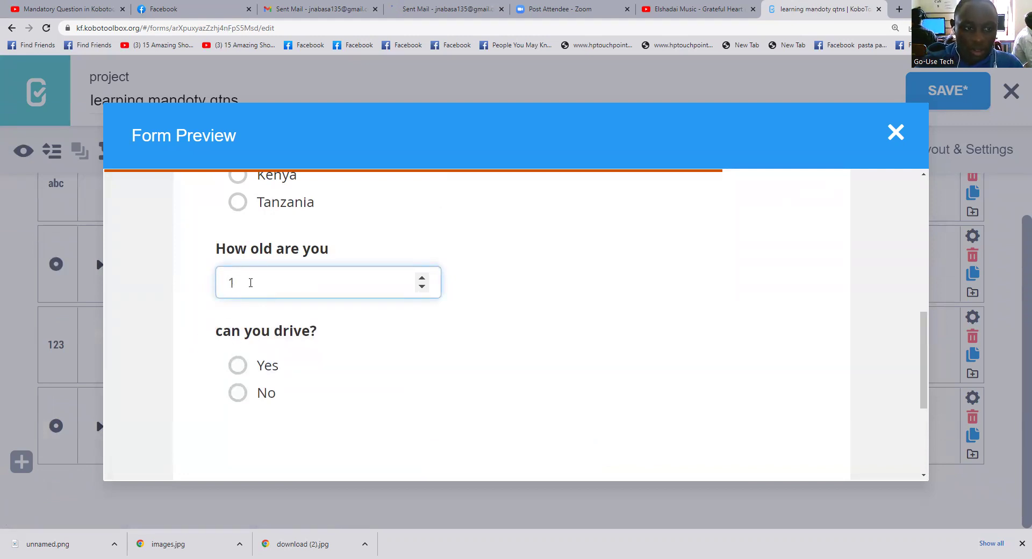
{"action": "type", "text": "21"}
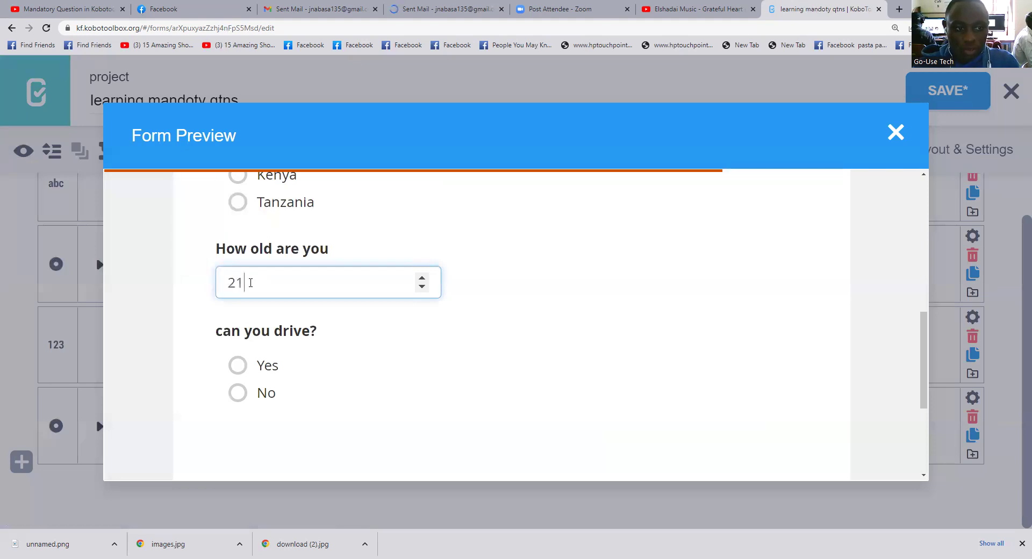
{"action": "left_click", "coordinate": [417, 364]}
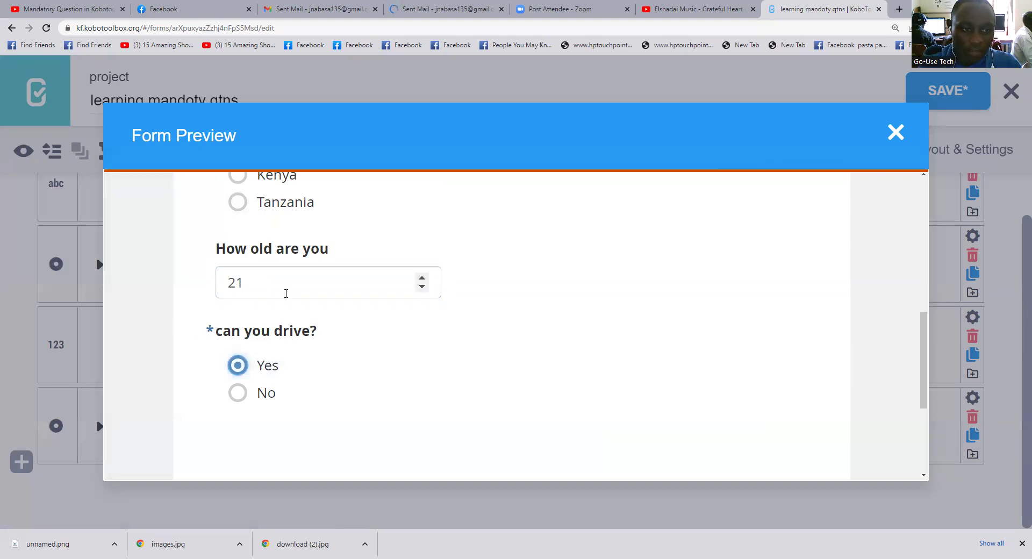
Step: Change the "How old are you" answer to 5 to test the custom mandatory logic below the age limit
{"action": "left_click", "coordinate": [264, 285]}
{"action": "key", "text": "BackSpace"}
{"action": "key", "text": "BackSpace"}
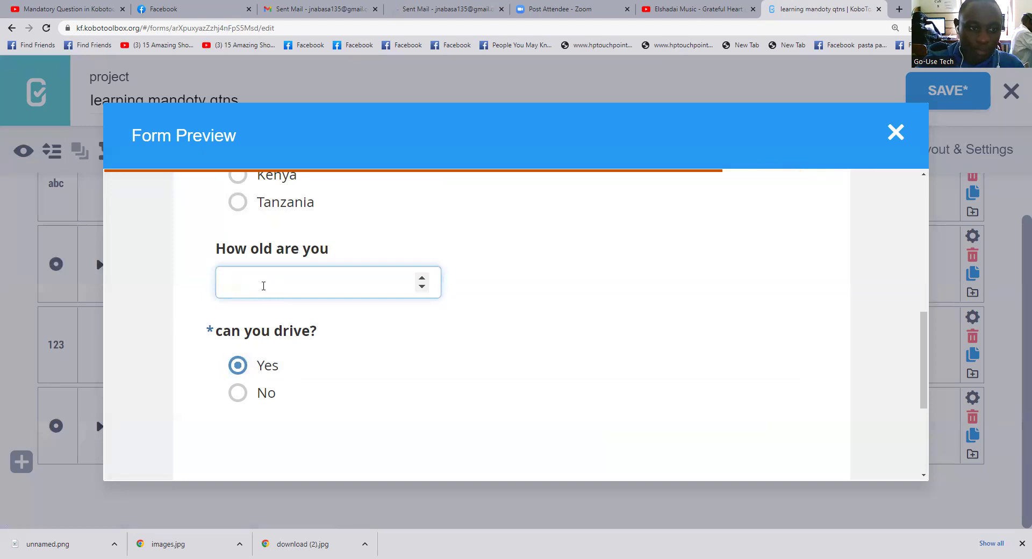
{"action": "type", "text": "5"}
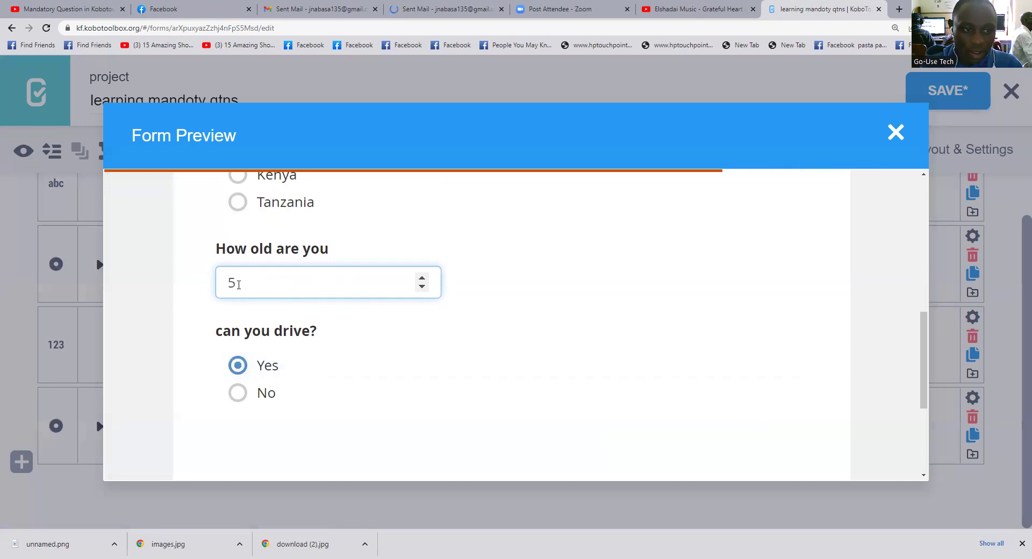
Step: Set the "How old are you" answer to 30, review the previewed questions and close the preview
{"action": "key", "text": "BackSpace"}
{"action": "type", "text": "30"}
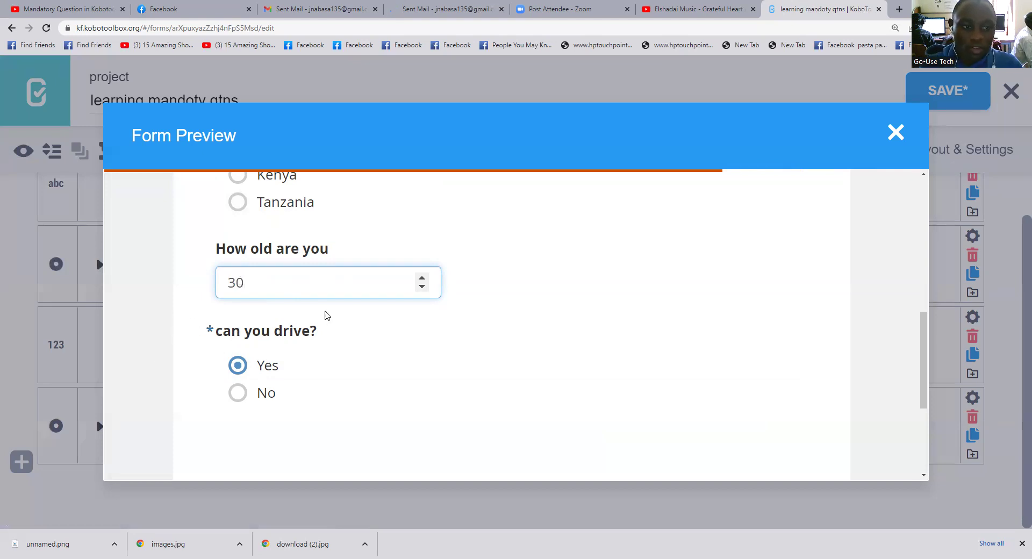
{"action": "scroll", "coordinate": [324, 315], "scroll_direction": "up", "scroll_amount": 2}
{"action": "scroll", "coordinate": [325, 316], "scroll_direction": "down", "scroll_amount": 1}
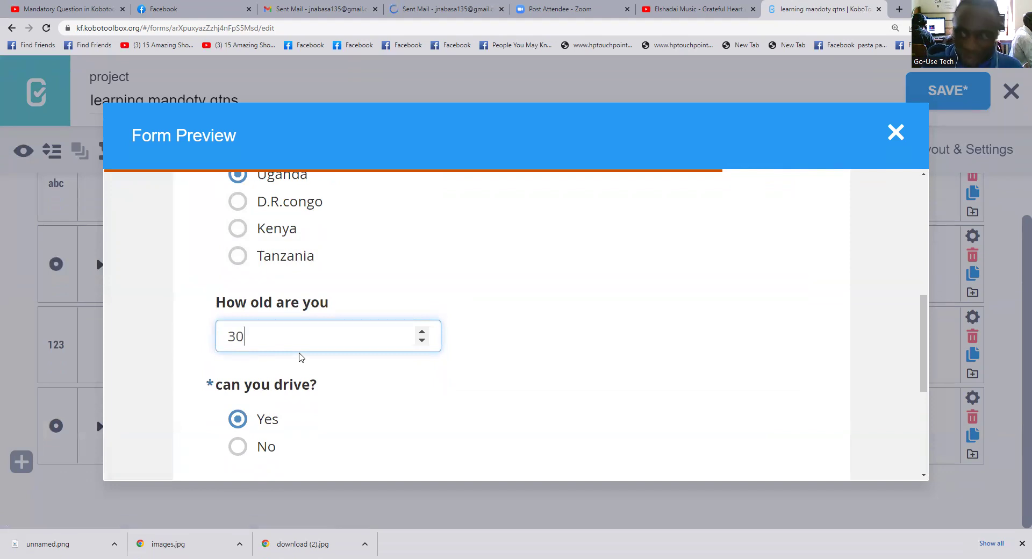
{"action": "scroll", "coordinate": [301, 352], "scroll_direction": "up", "scroll_amount": 7}
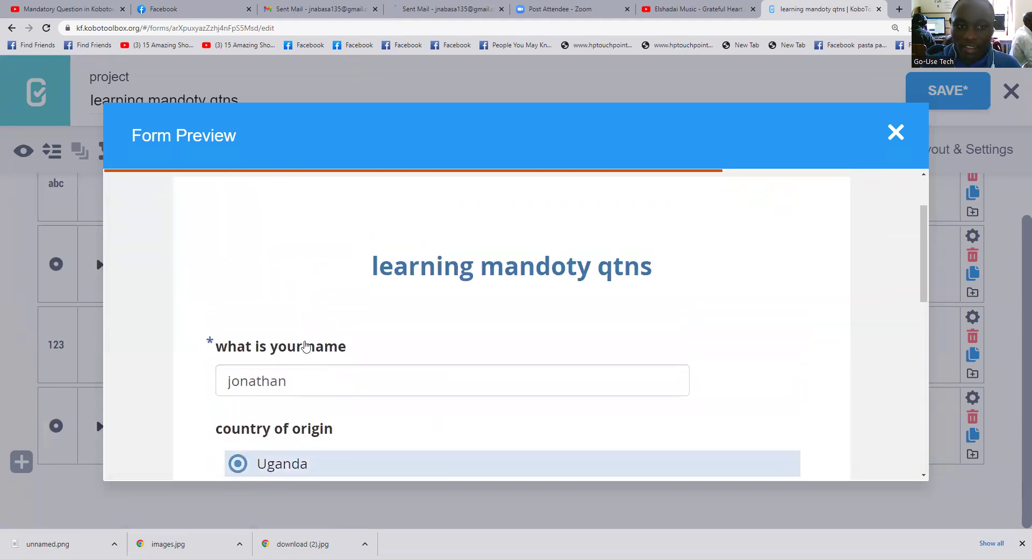
{"action": "scroll", "coordinate": [691, 177], "scroll_direction": "down", "scroll_amount": 1}
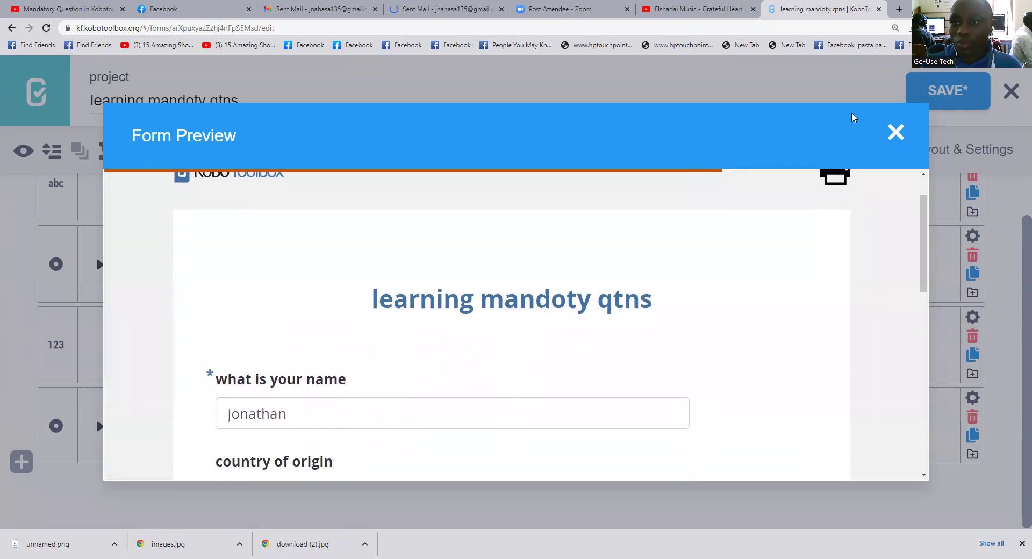
{"action": "left_click", "coordinate": [896, 132]}
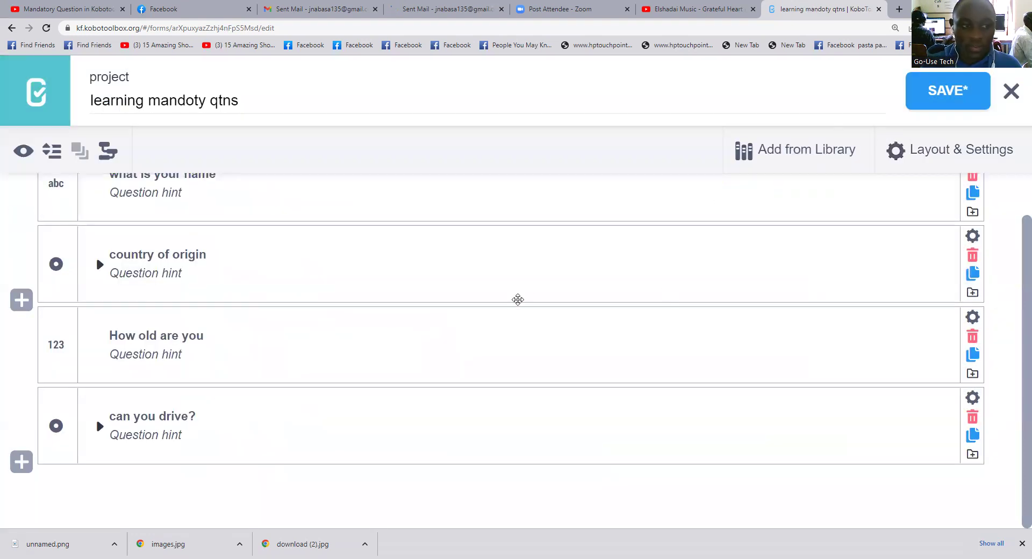
{"action": "scroll", "coordinate": [517, 300], "scroll_direction": "up", "scroll_amount": 1}
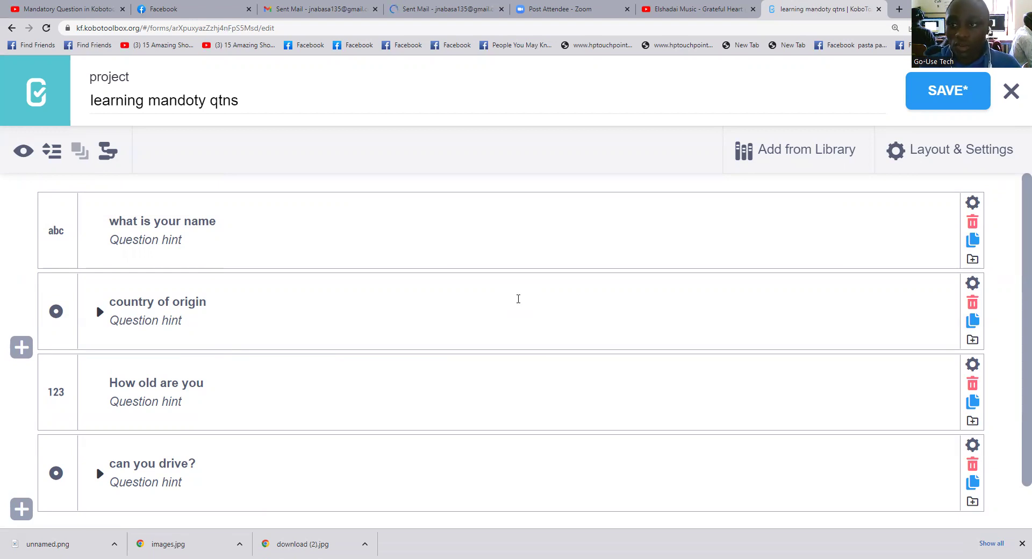
{"action": "scroll", "coordinate": [514, 302], "scroll_direction": "down", "scroll_amount": 1}
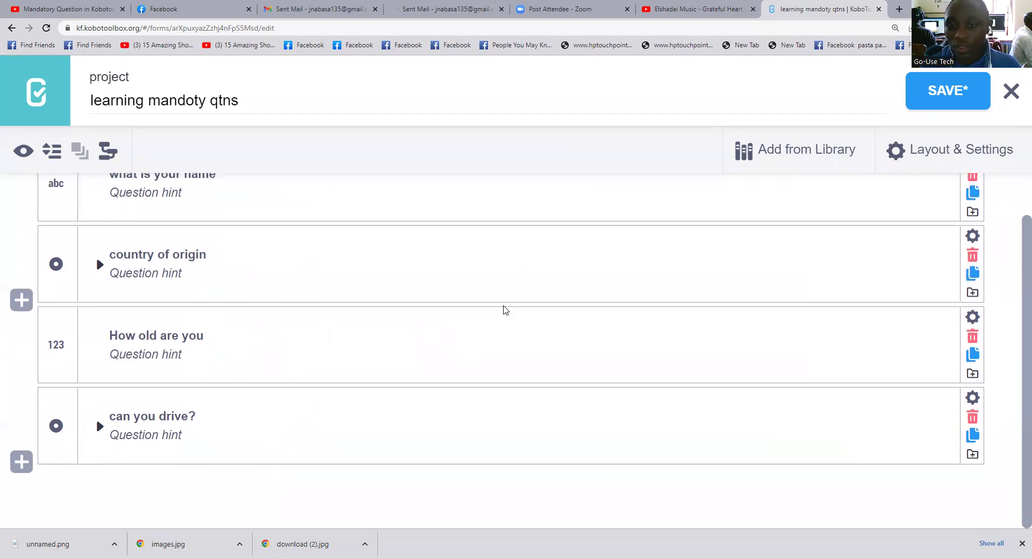